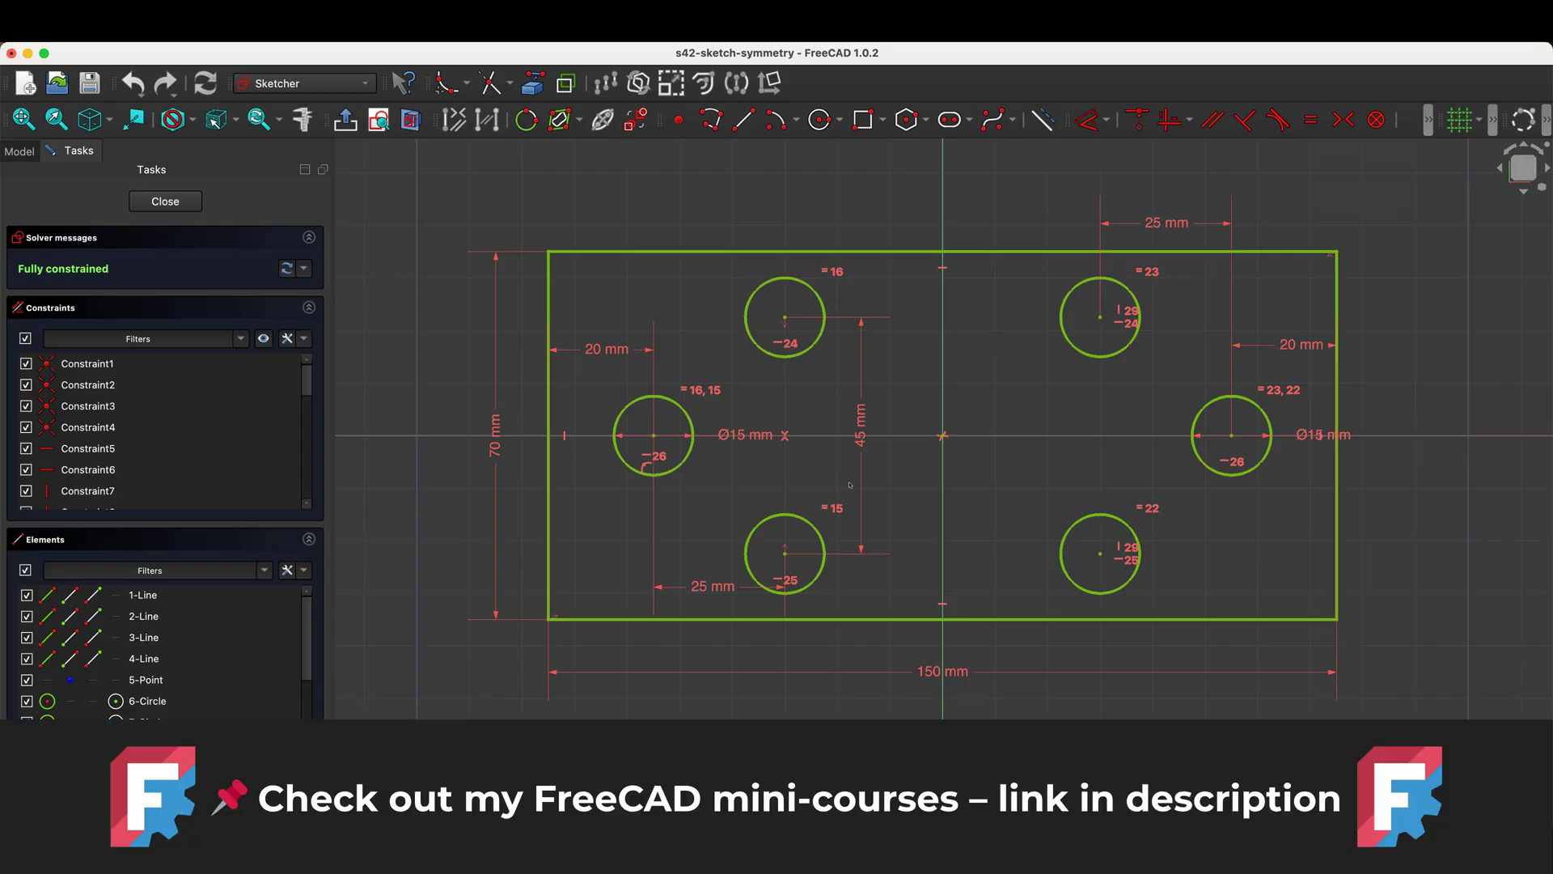
Delete the top 25 mm and right 20 mm dimensions of the right-hand holes.
click(1163, 220)
key(Delete)
click(1288, 347)
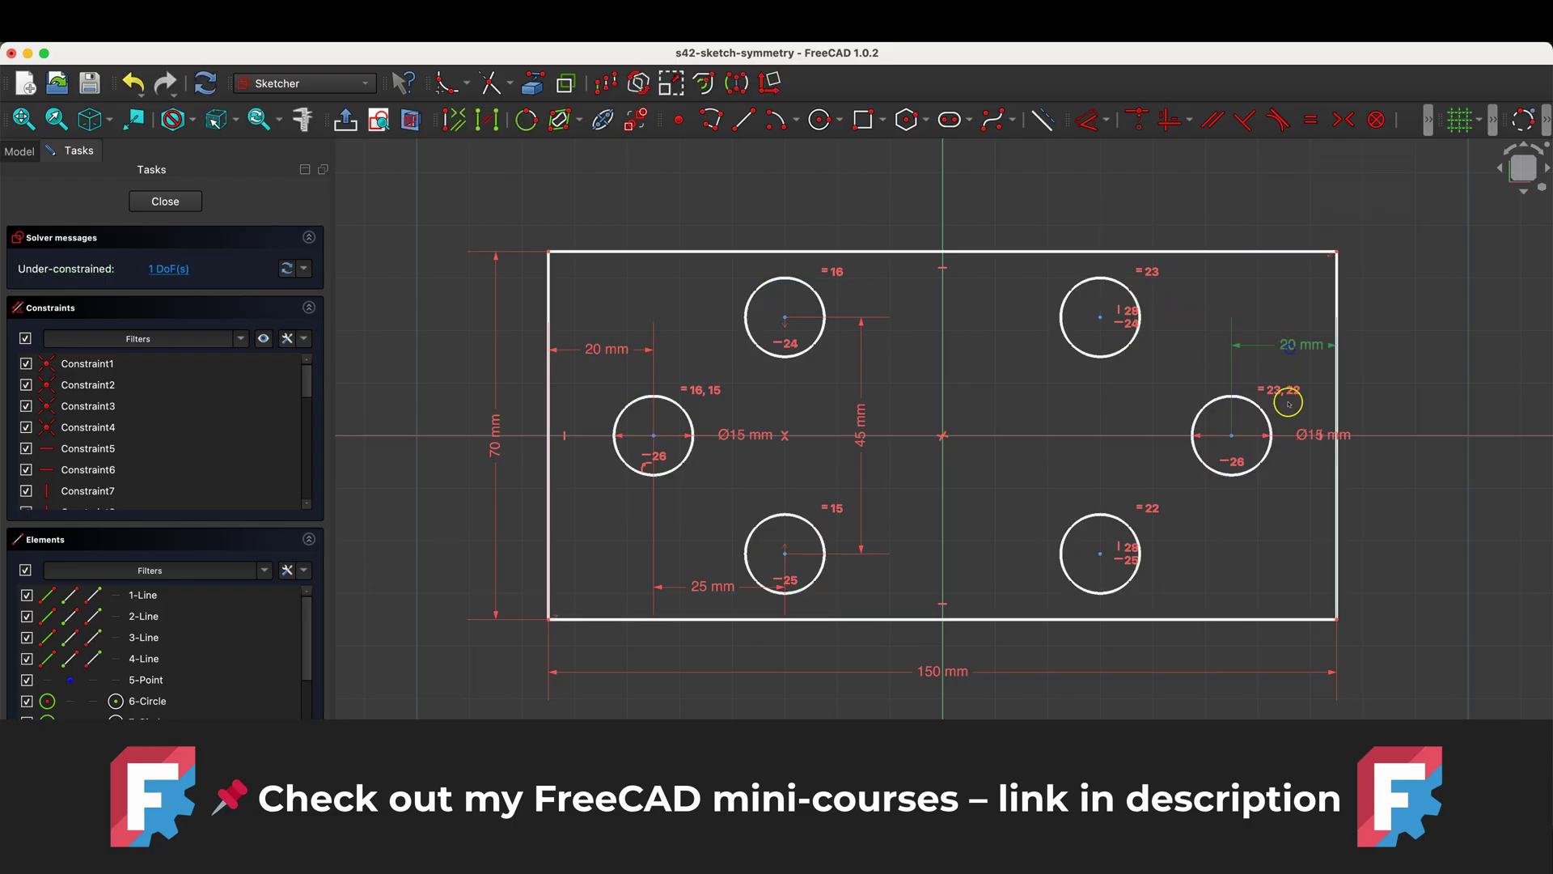
key(Delete)
Delete the top-right, right and bottom-right circles from the sketch.
click(1139, 335)
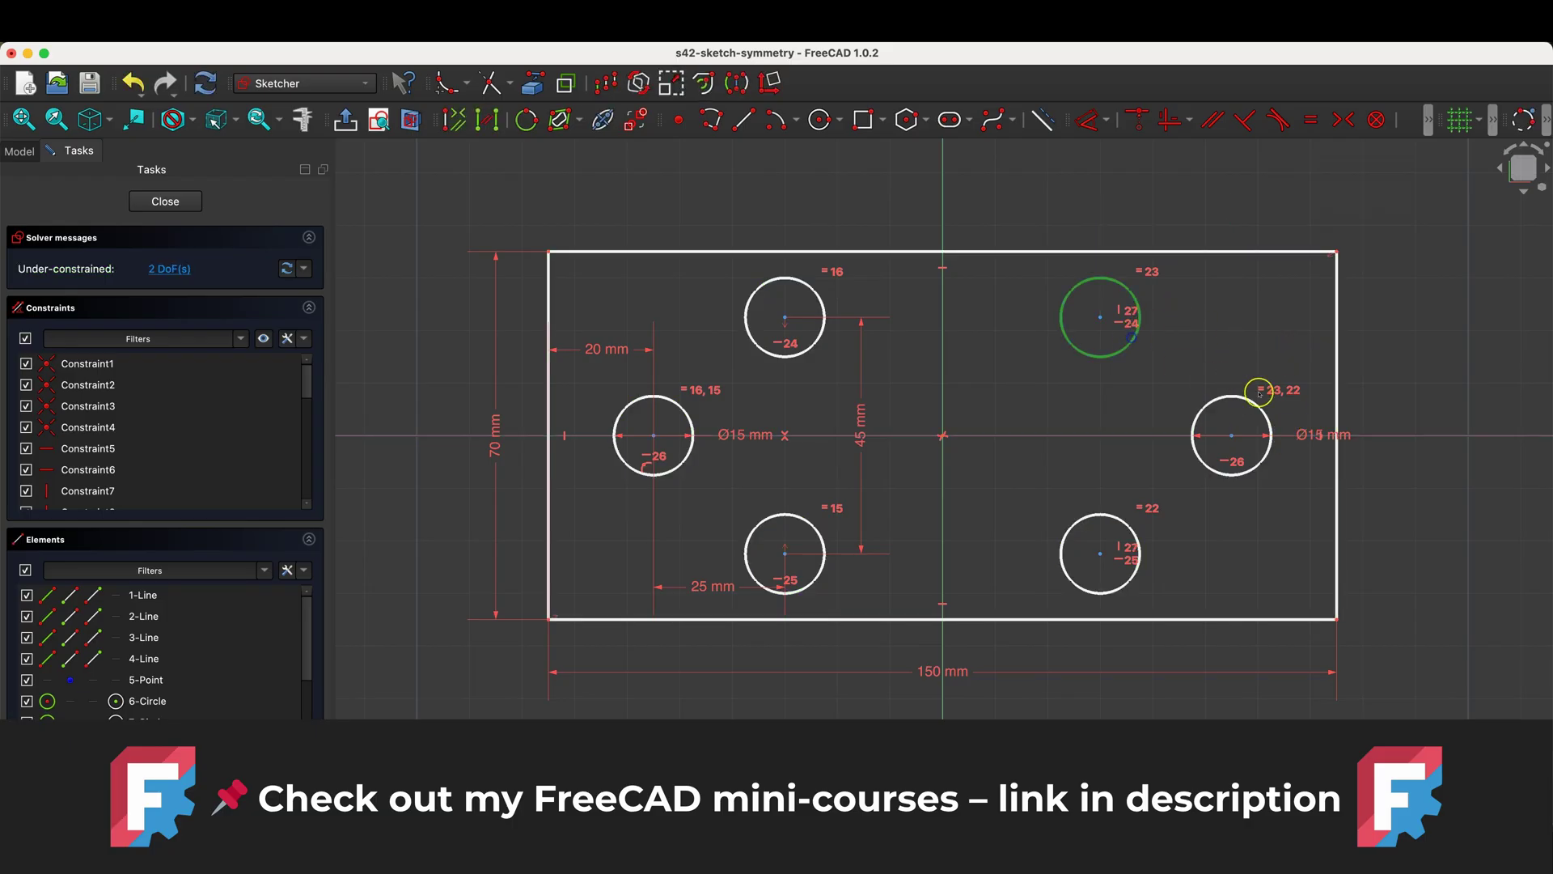
key(Delete)
click(1243, 396)
key(Delete)
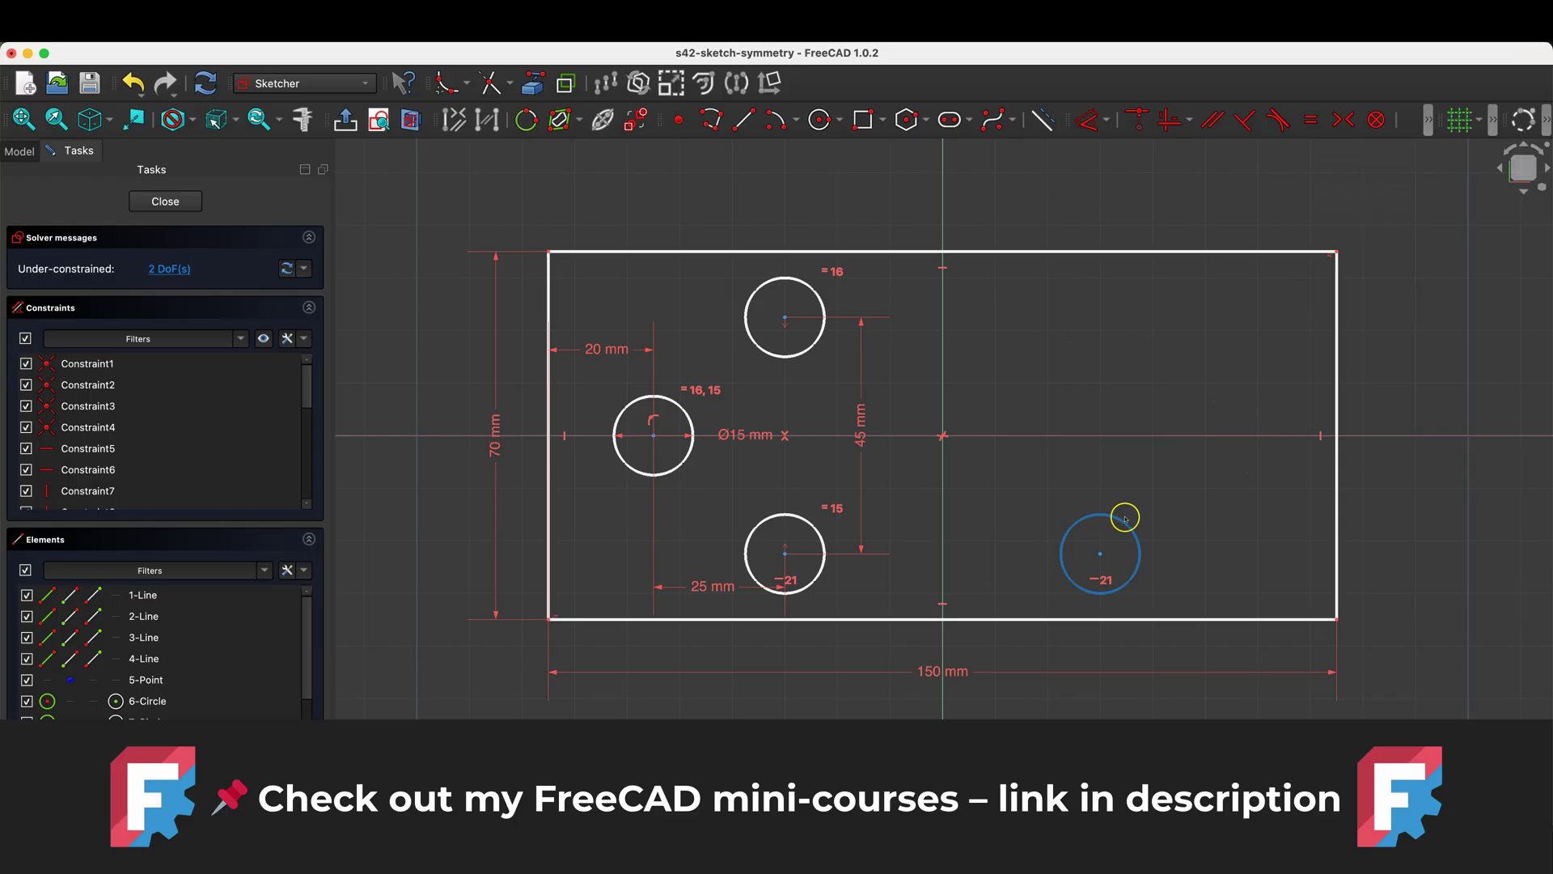
click(1124, 519)
key(Delete)
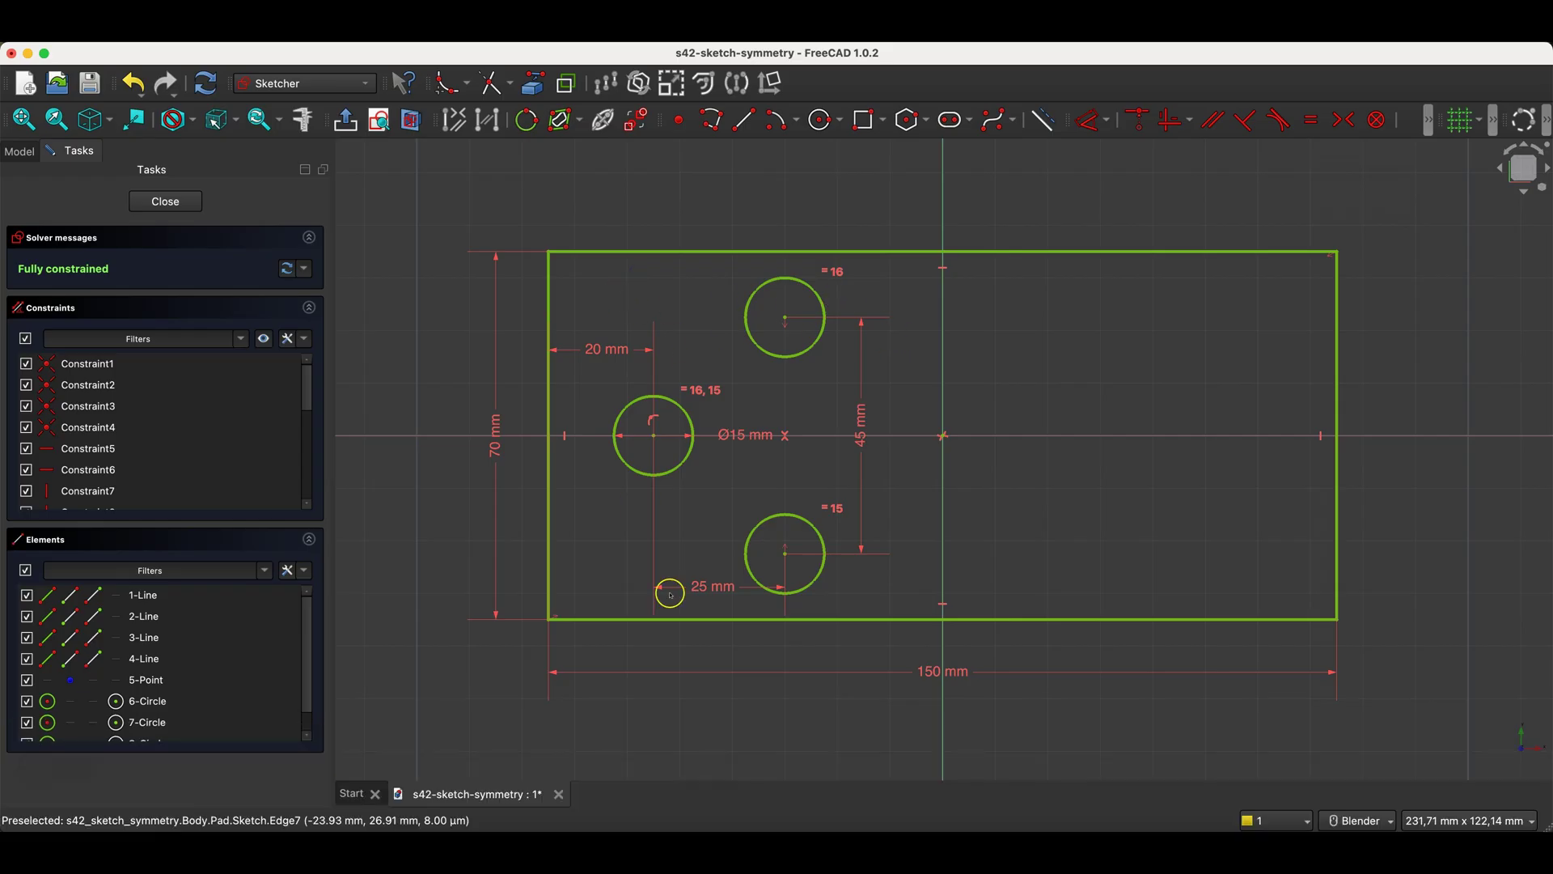
Mirror the three left circles across the V axis with the Sketcher Symmetry tool.
drag(562, 274, 903, 603)
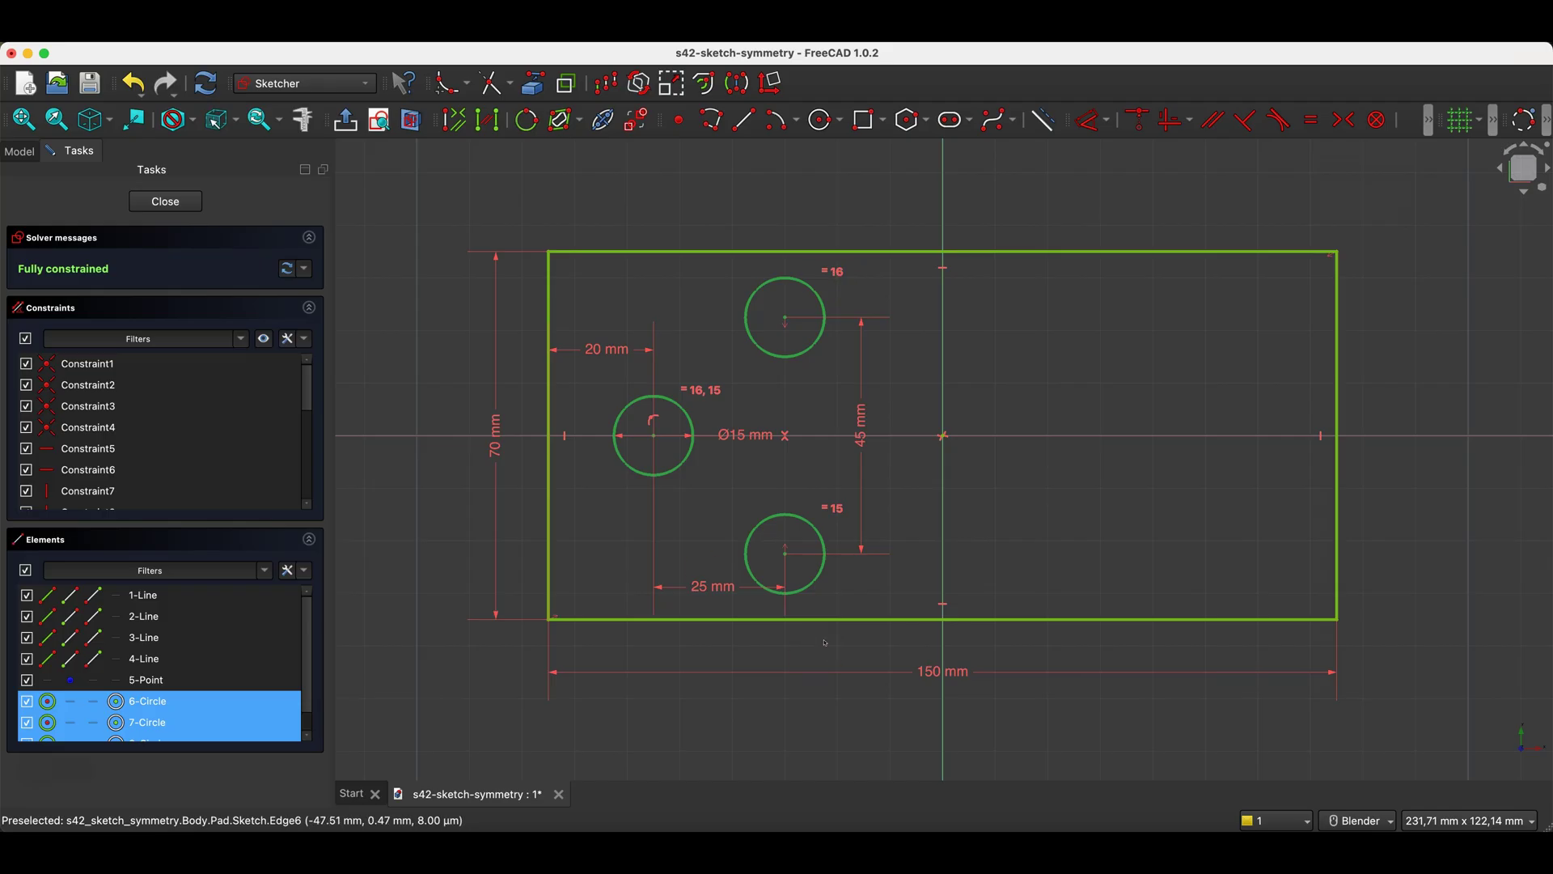
click(737, 84)
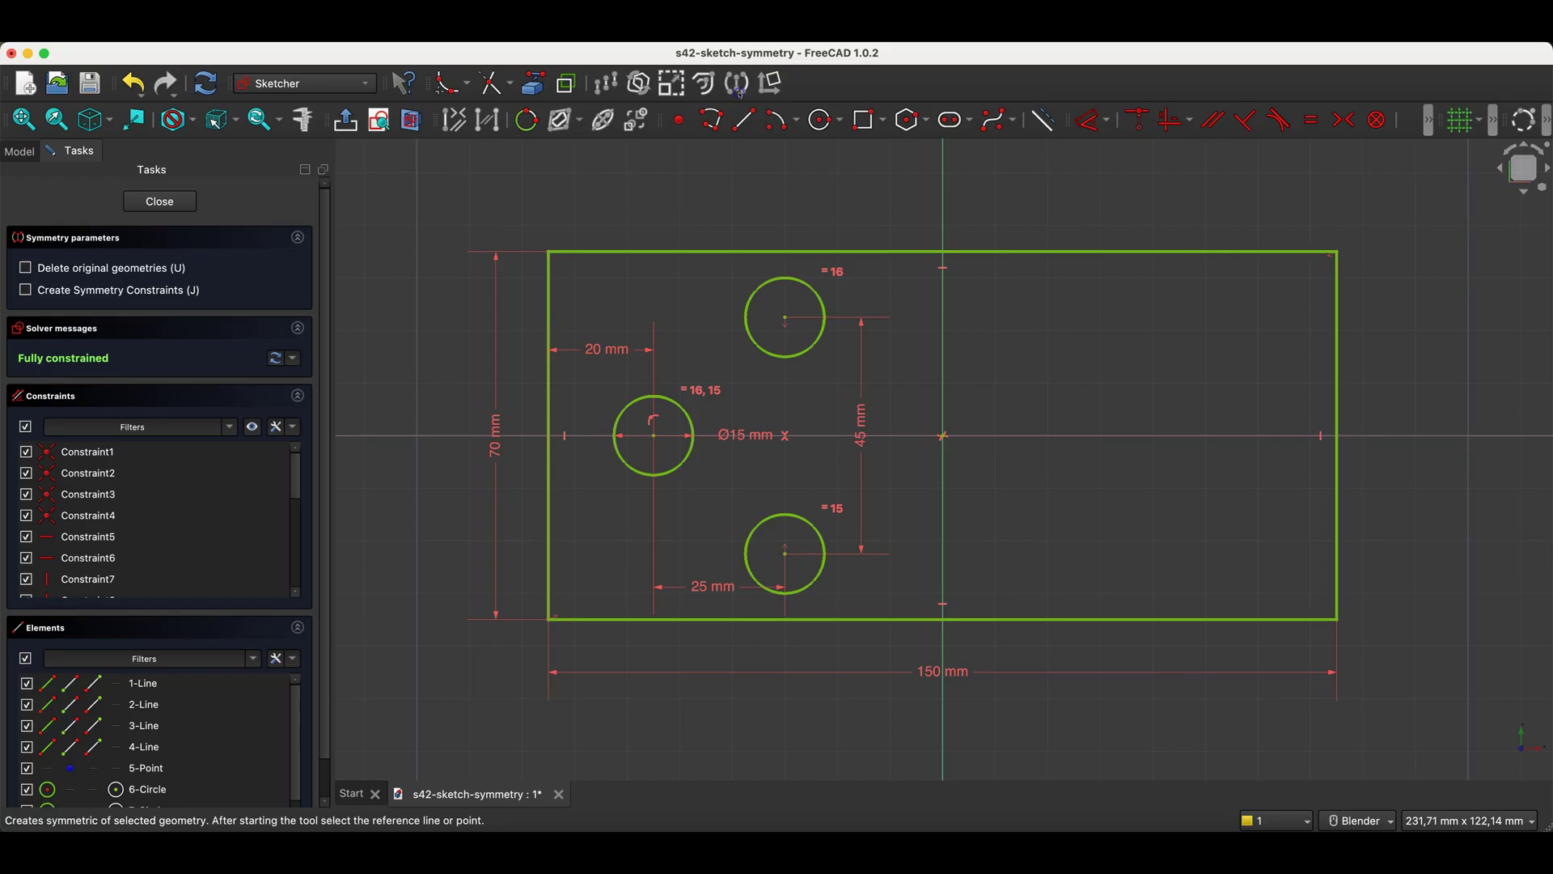
click(938, 298)
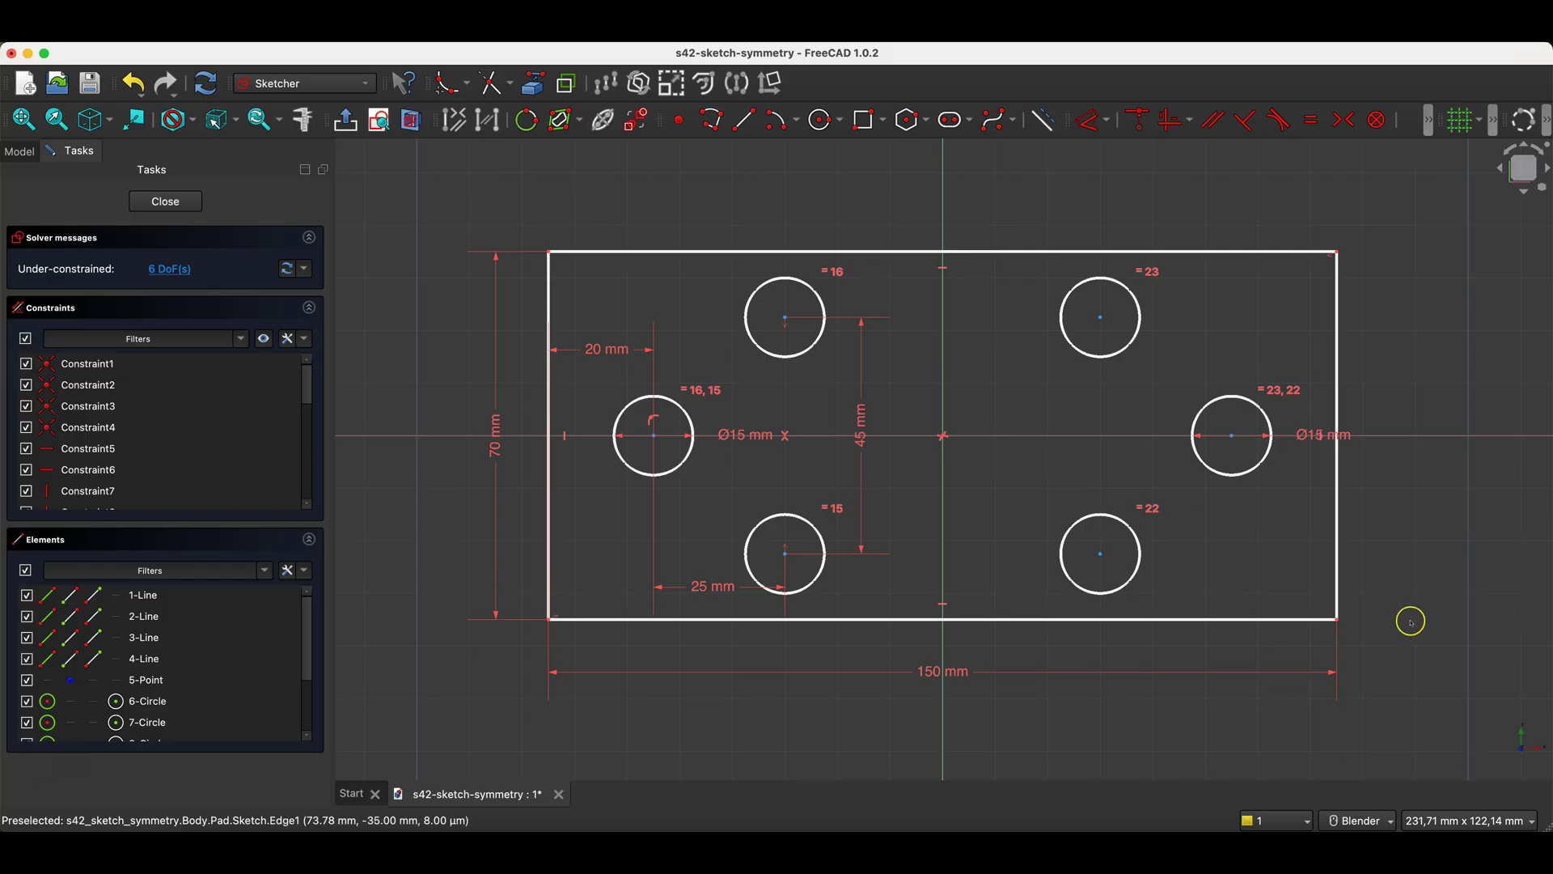
Drag the upper-right, right and lower-right mirrored circles to show they move independently.
mouse_move(1100, 318)
mouse_down()
mouse_move(1105, 348)
mouse_move(1107, 327)
mouse_up()
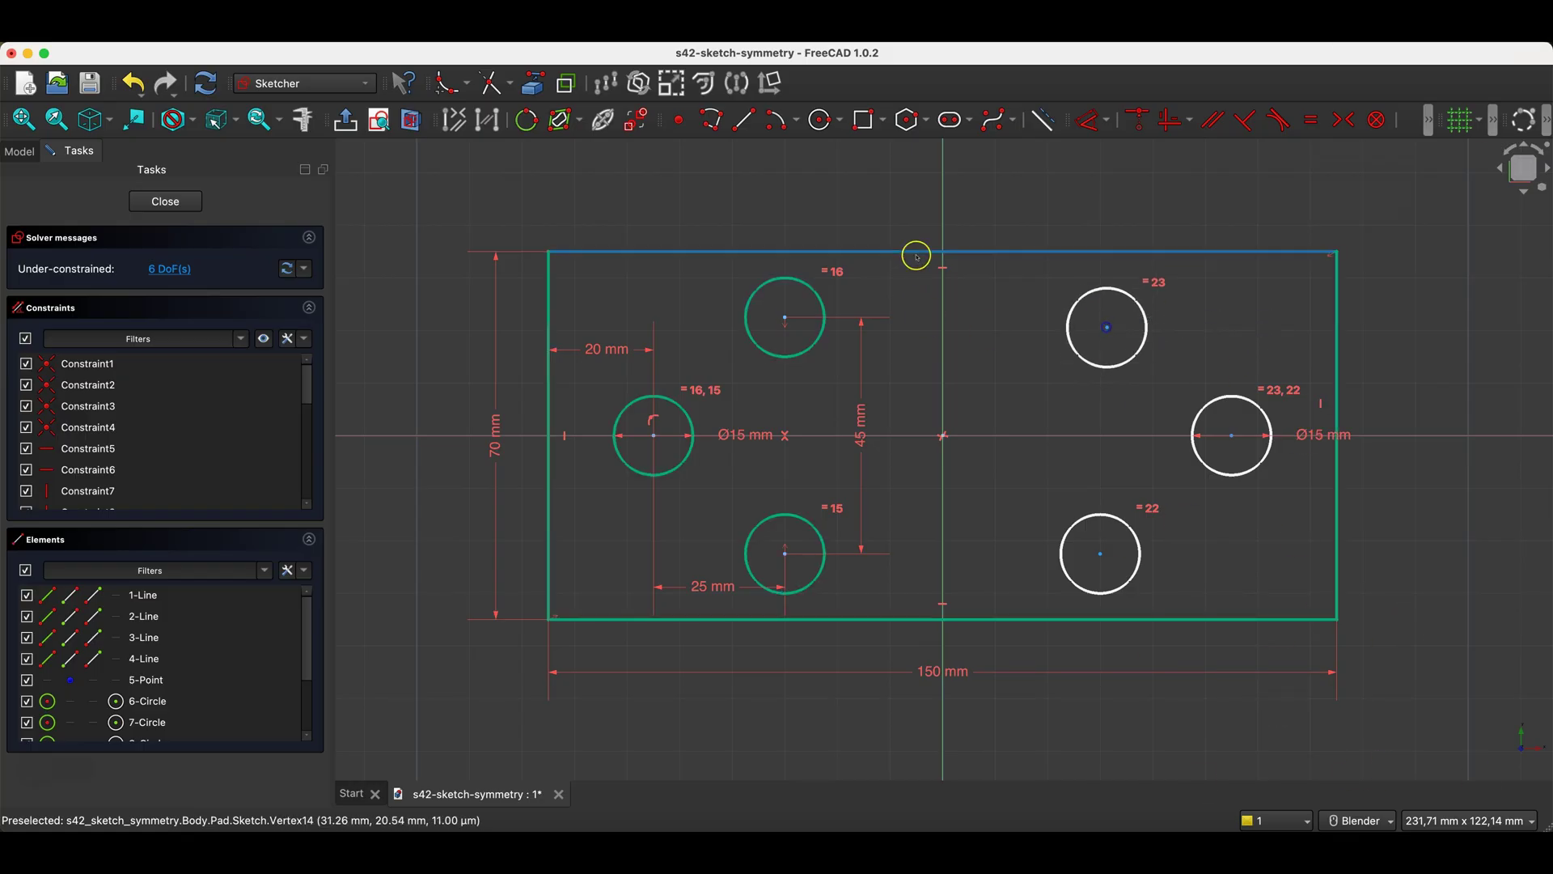
drag(1237, 439, 1232, 437)
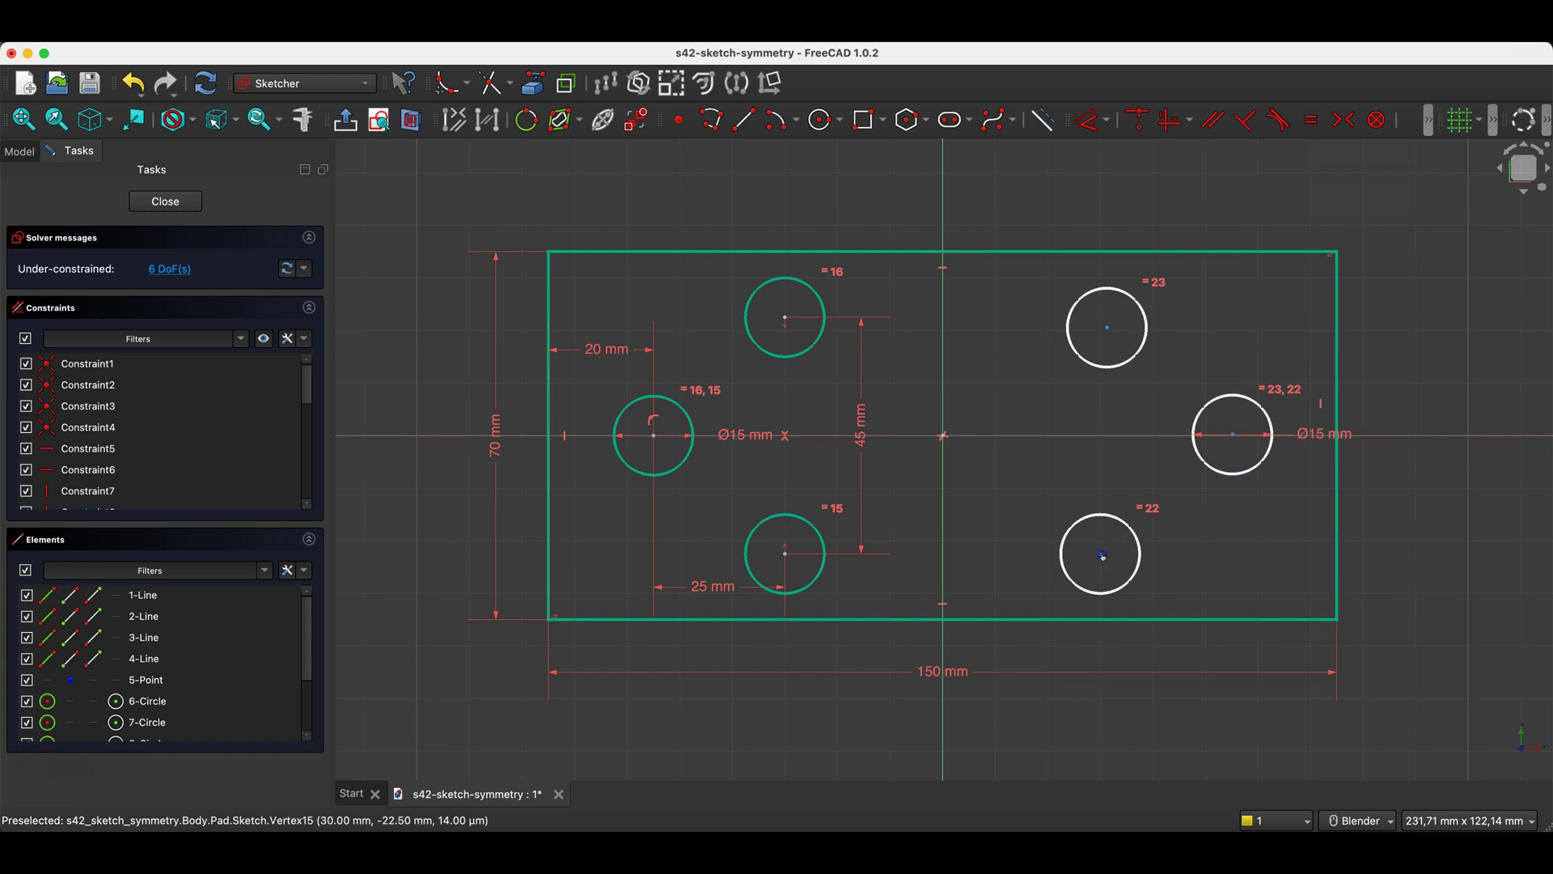
drag(1100, 553, 1128, 557)
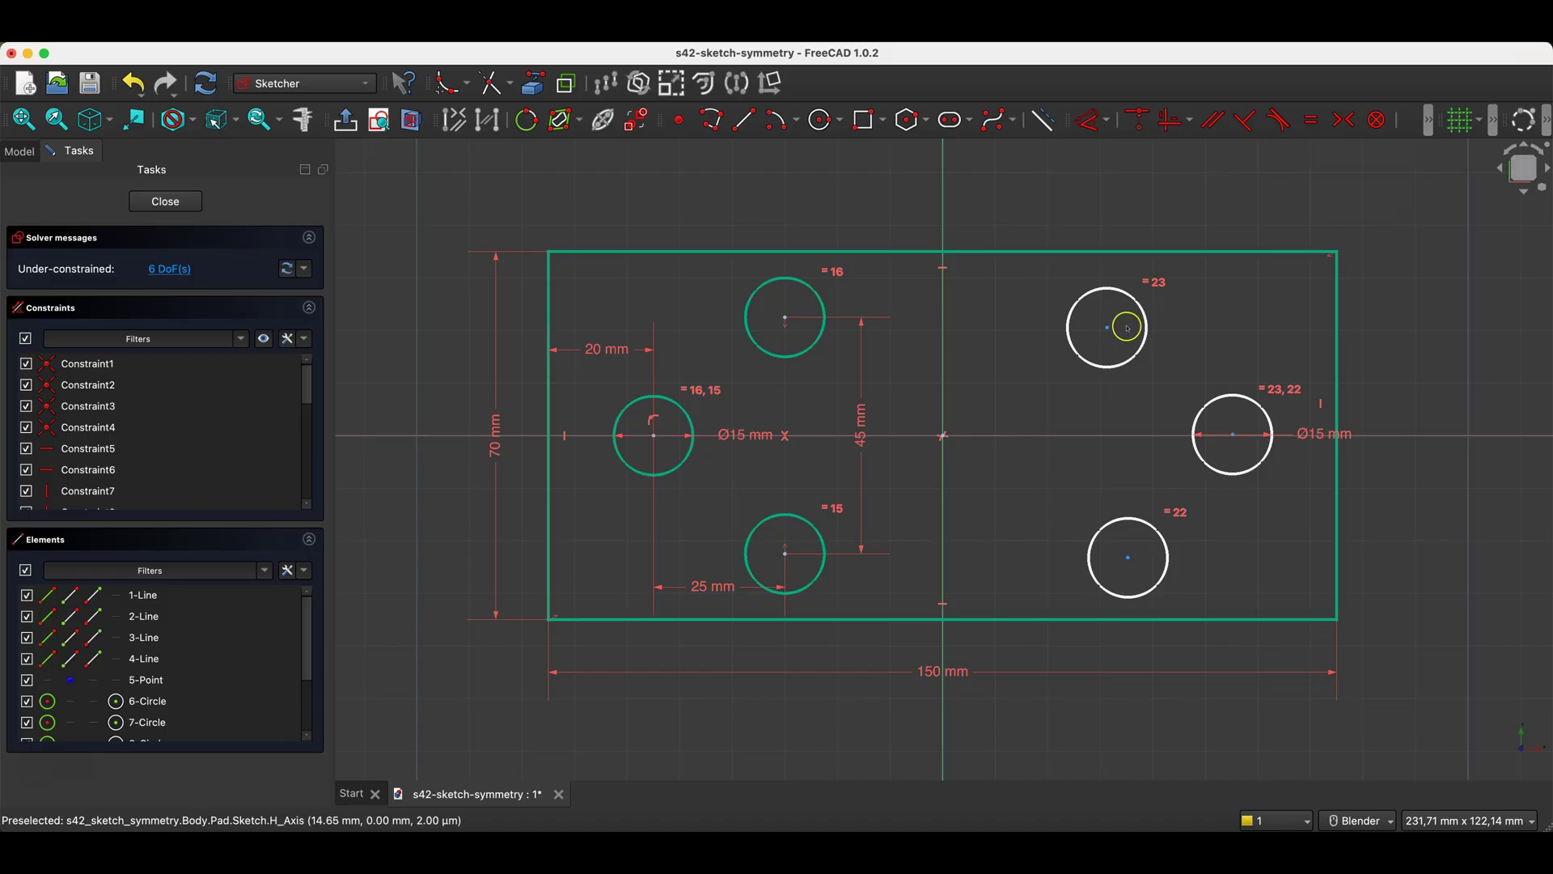
drag(1128, 556, 1094, 570)
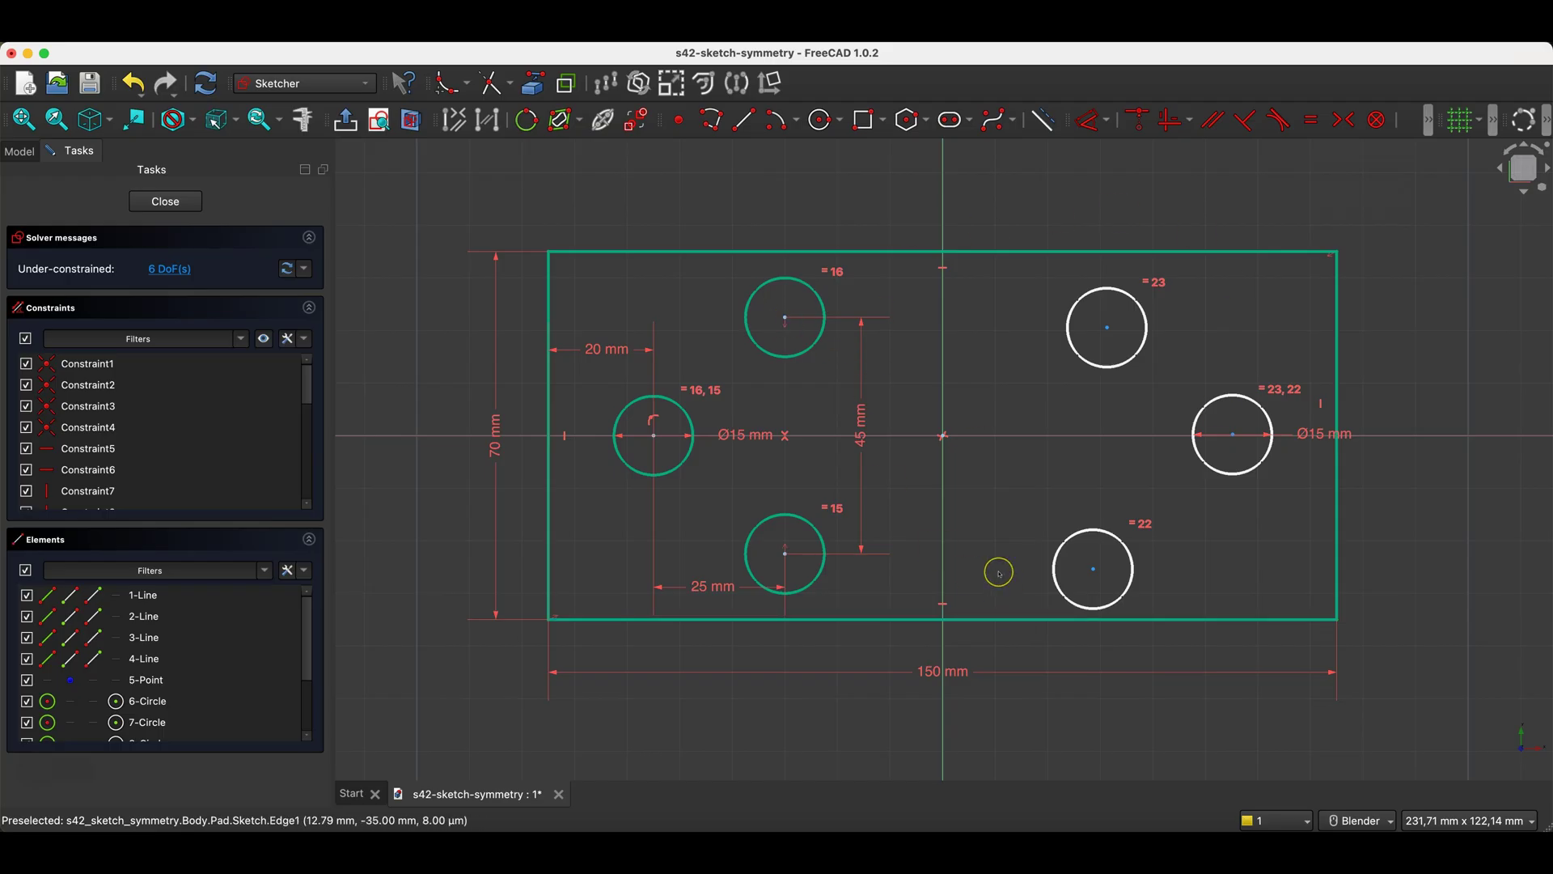
Constrain the upper, middle and lower right circles symmetric to their left partners about the V axis.
click(785, 318)
click(1107, 327)
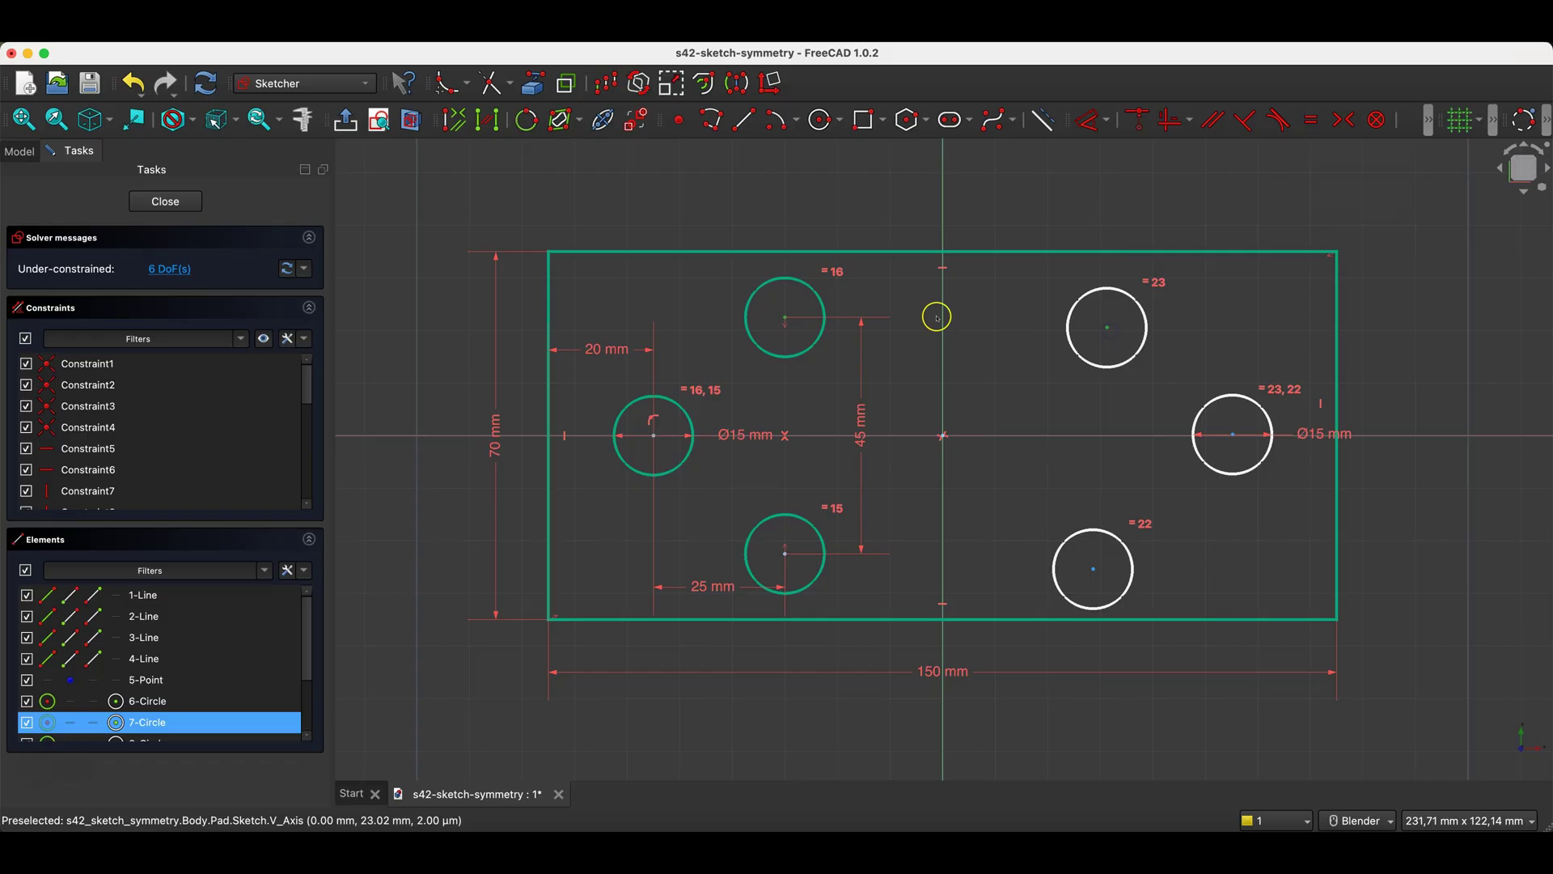
click(1313, 125)
click(654, 435)
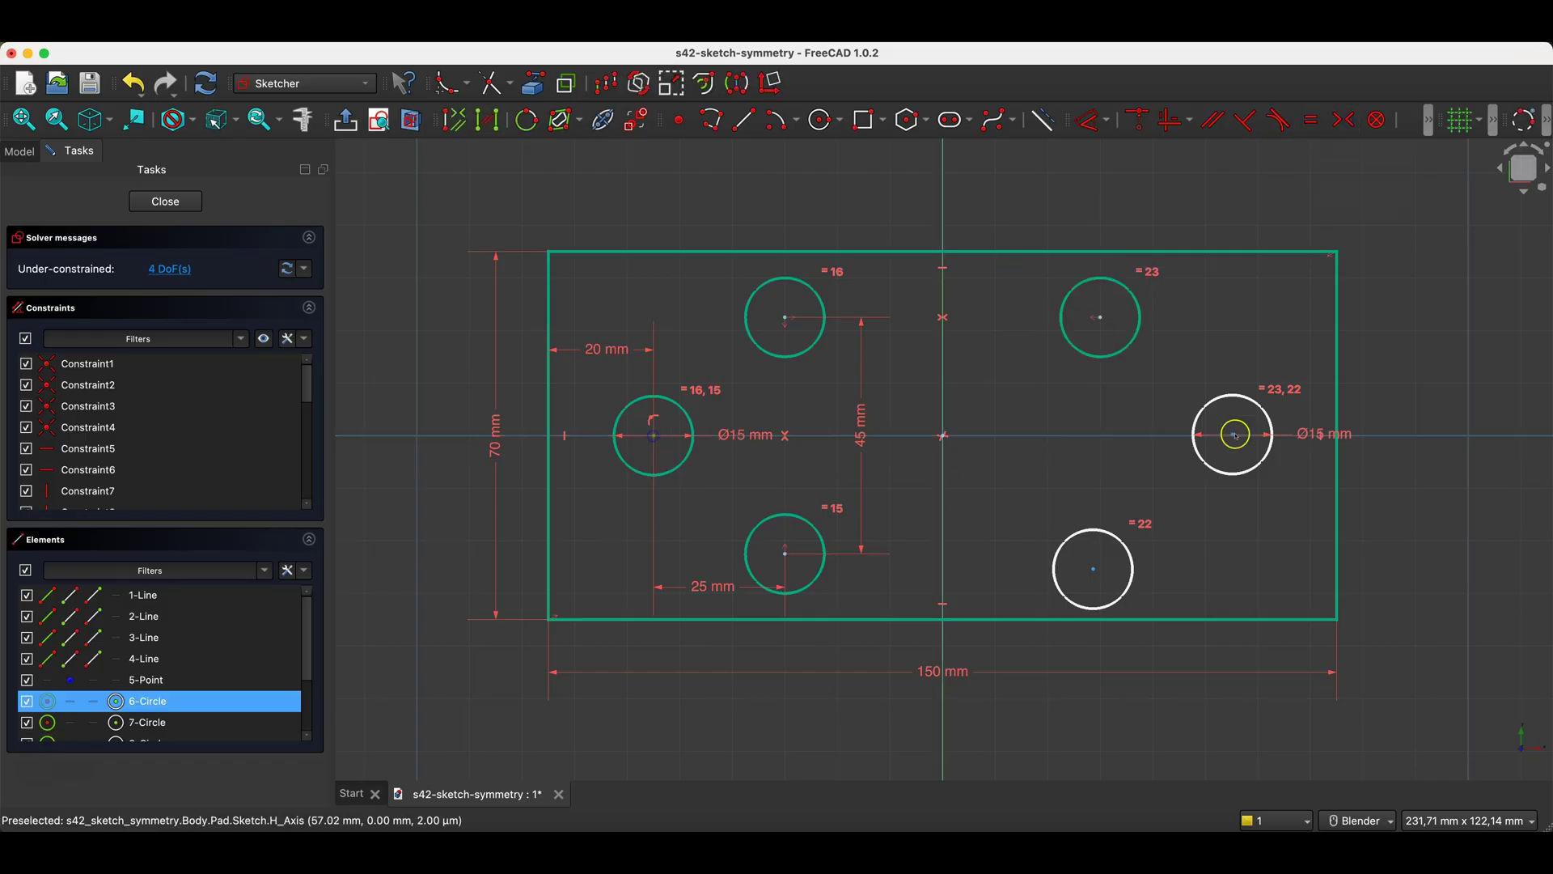
click(947, 479)
click(1344, 120)
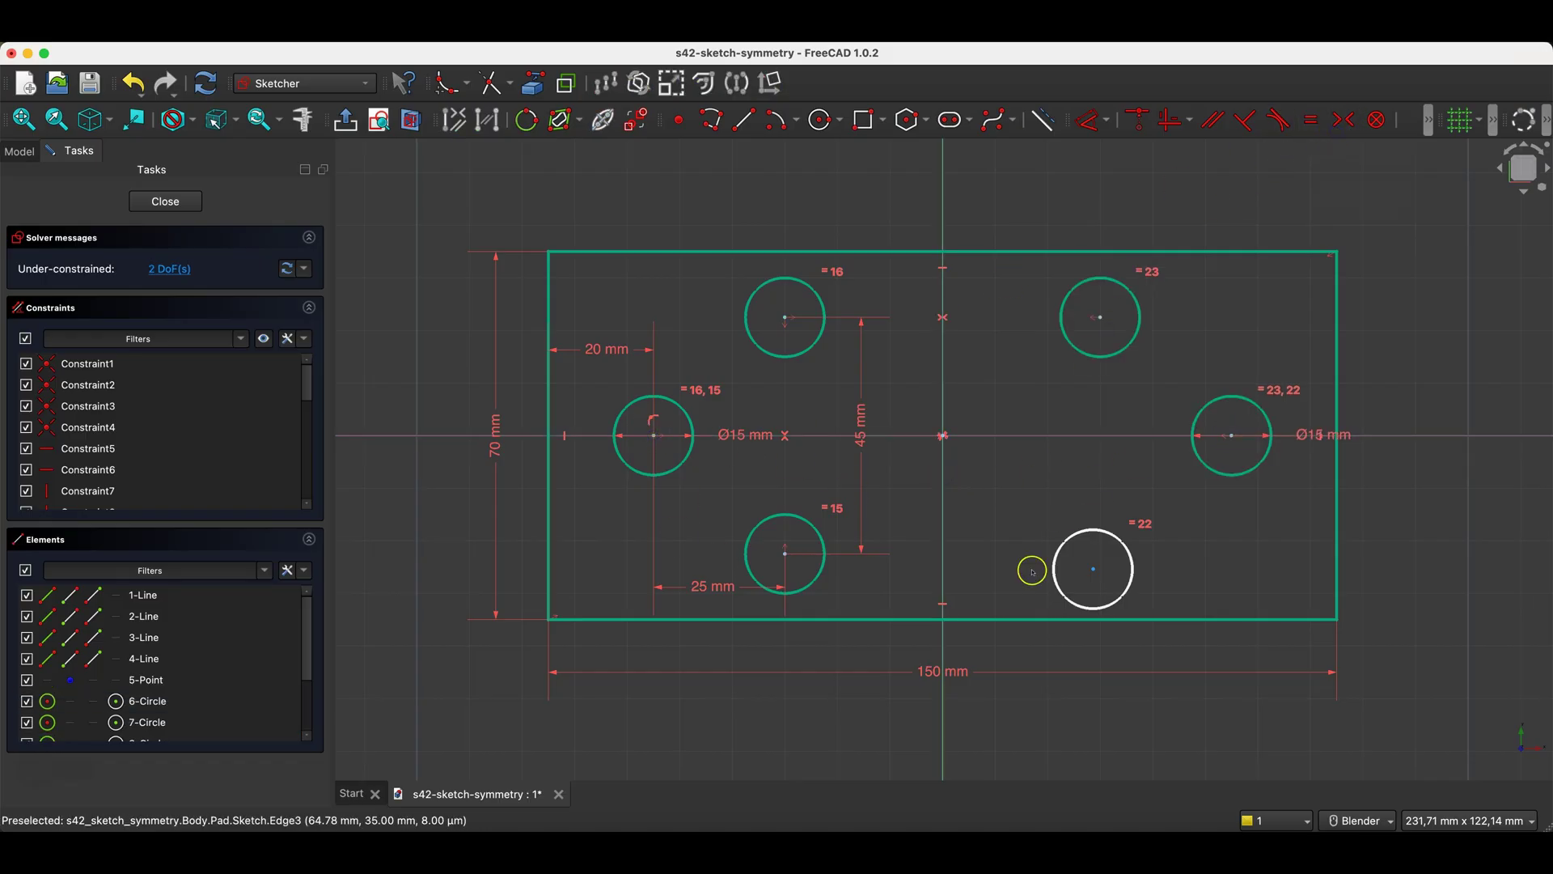
click(1312, 123)
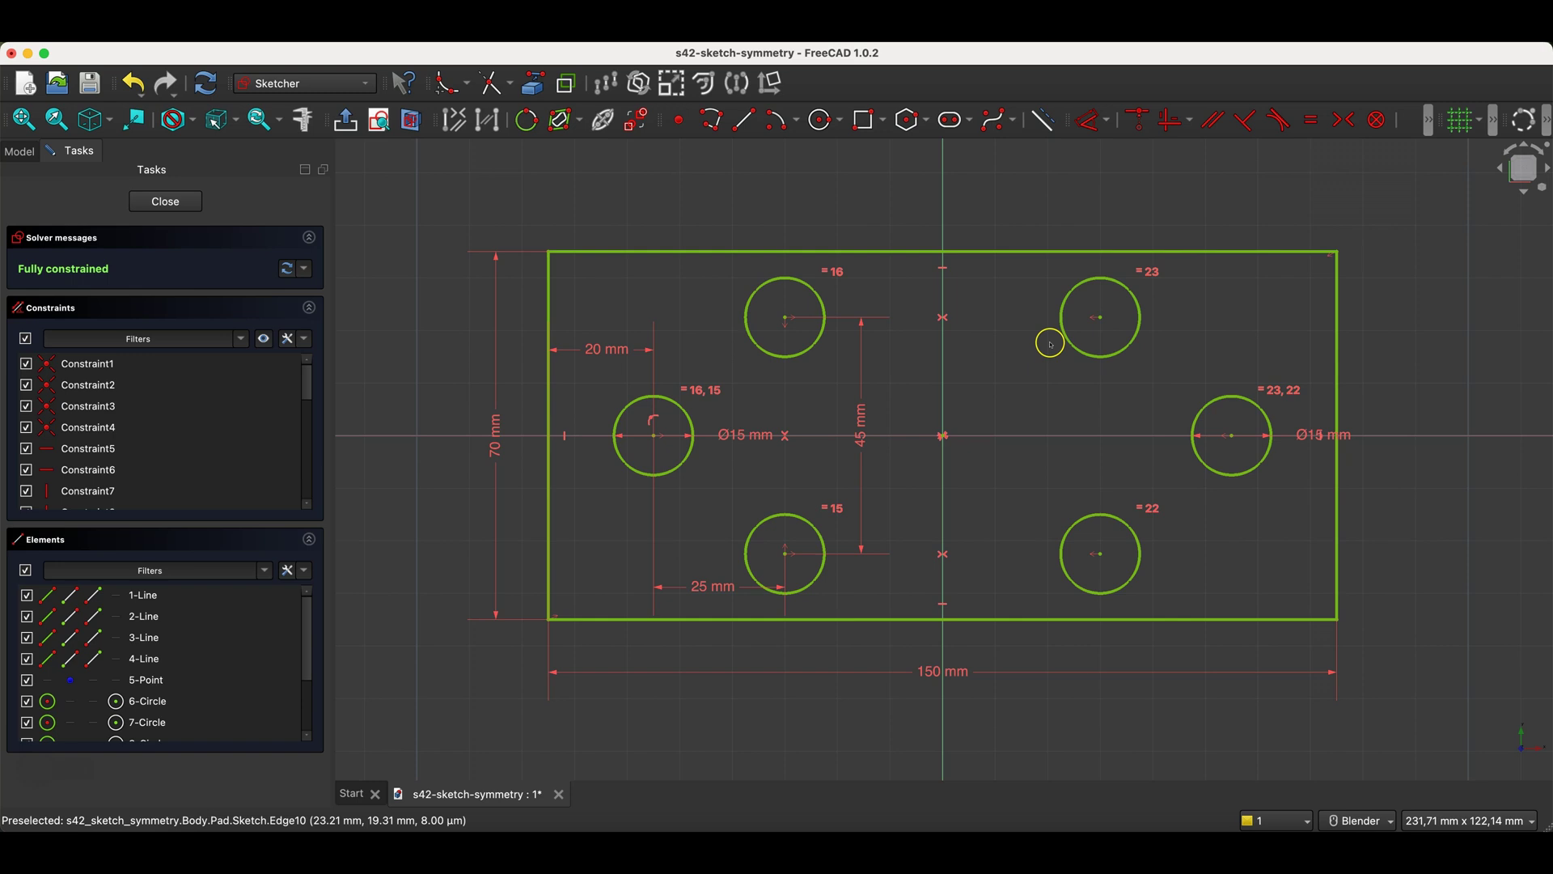
Change the 45 mm hole spacing dimension to 50 mm.
double_click(861, 421)
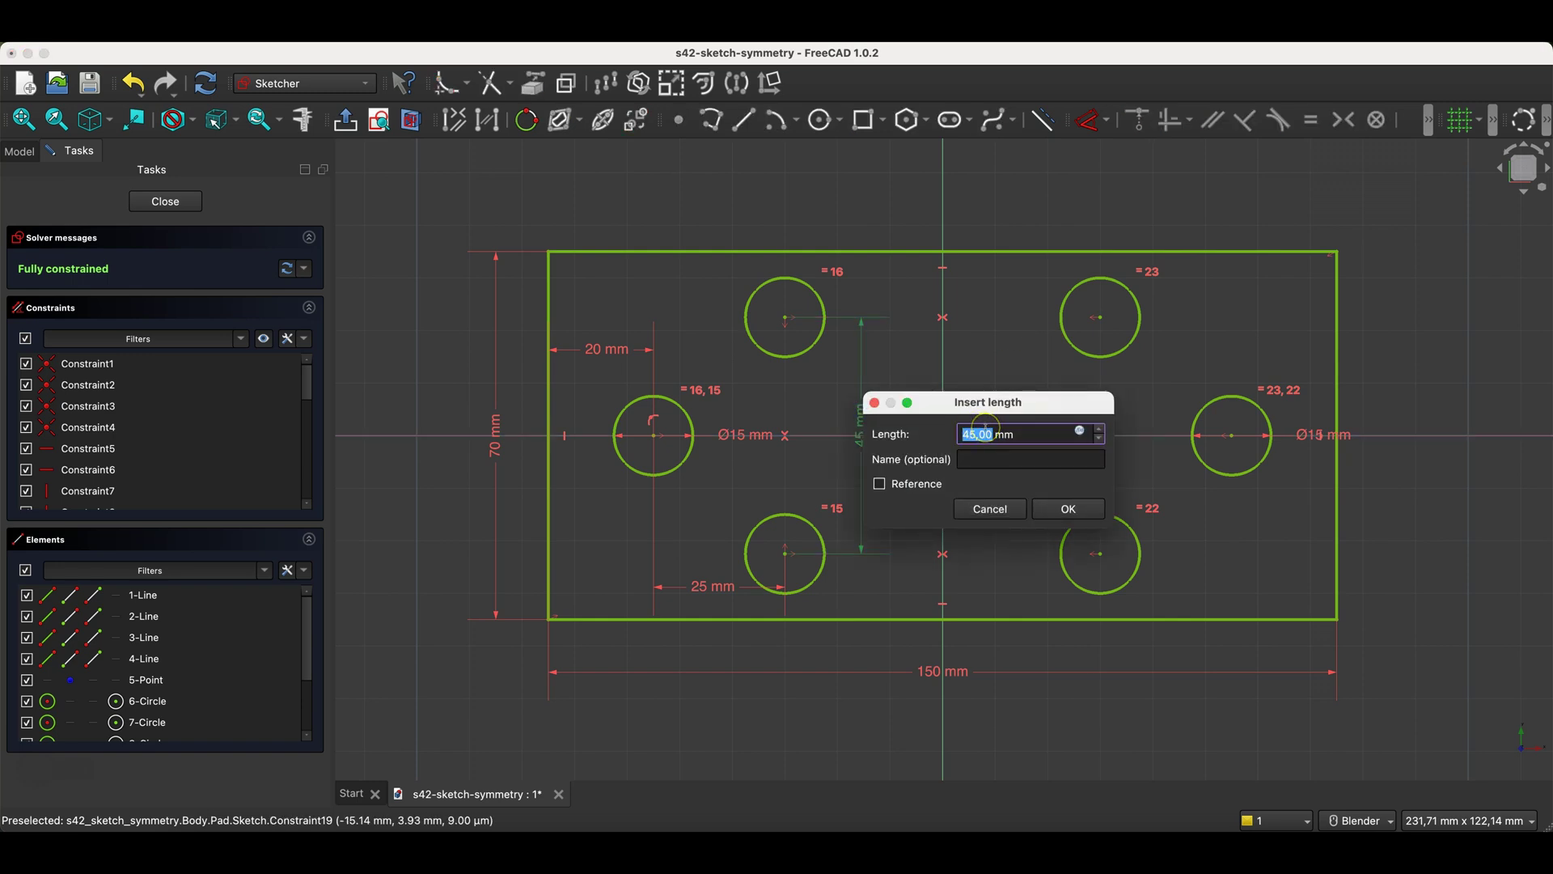
text(50)
key(Return)
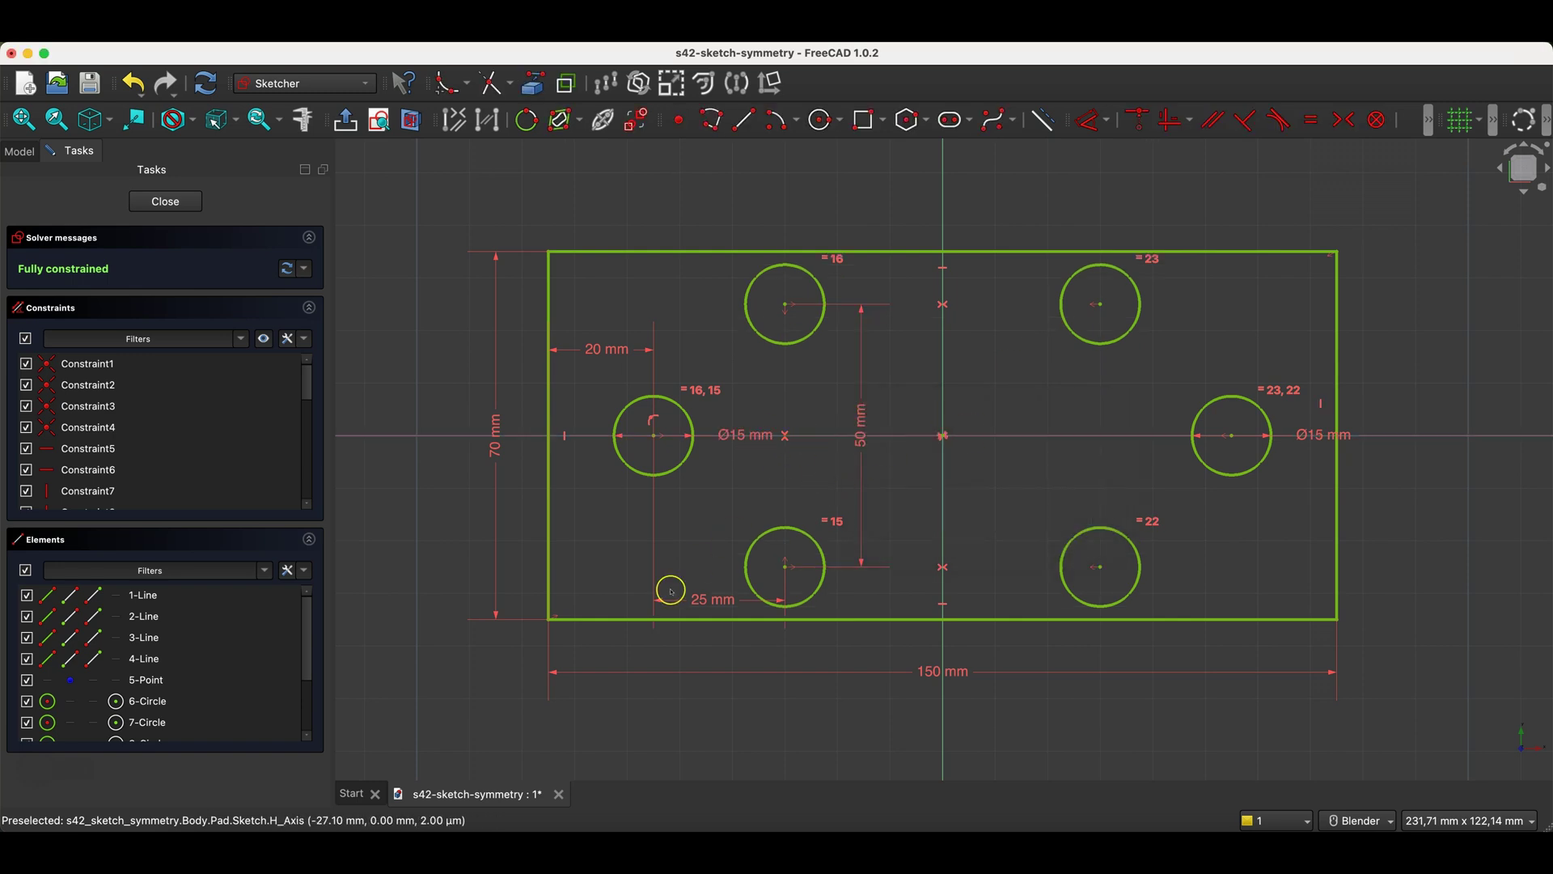
Change the 25 mm hole offset to 30 mm and close the sketch to view the plate.
double_click(701, 601)
text(30)
key(Return)
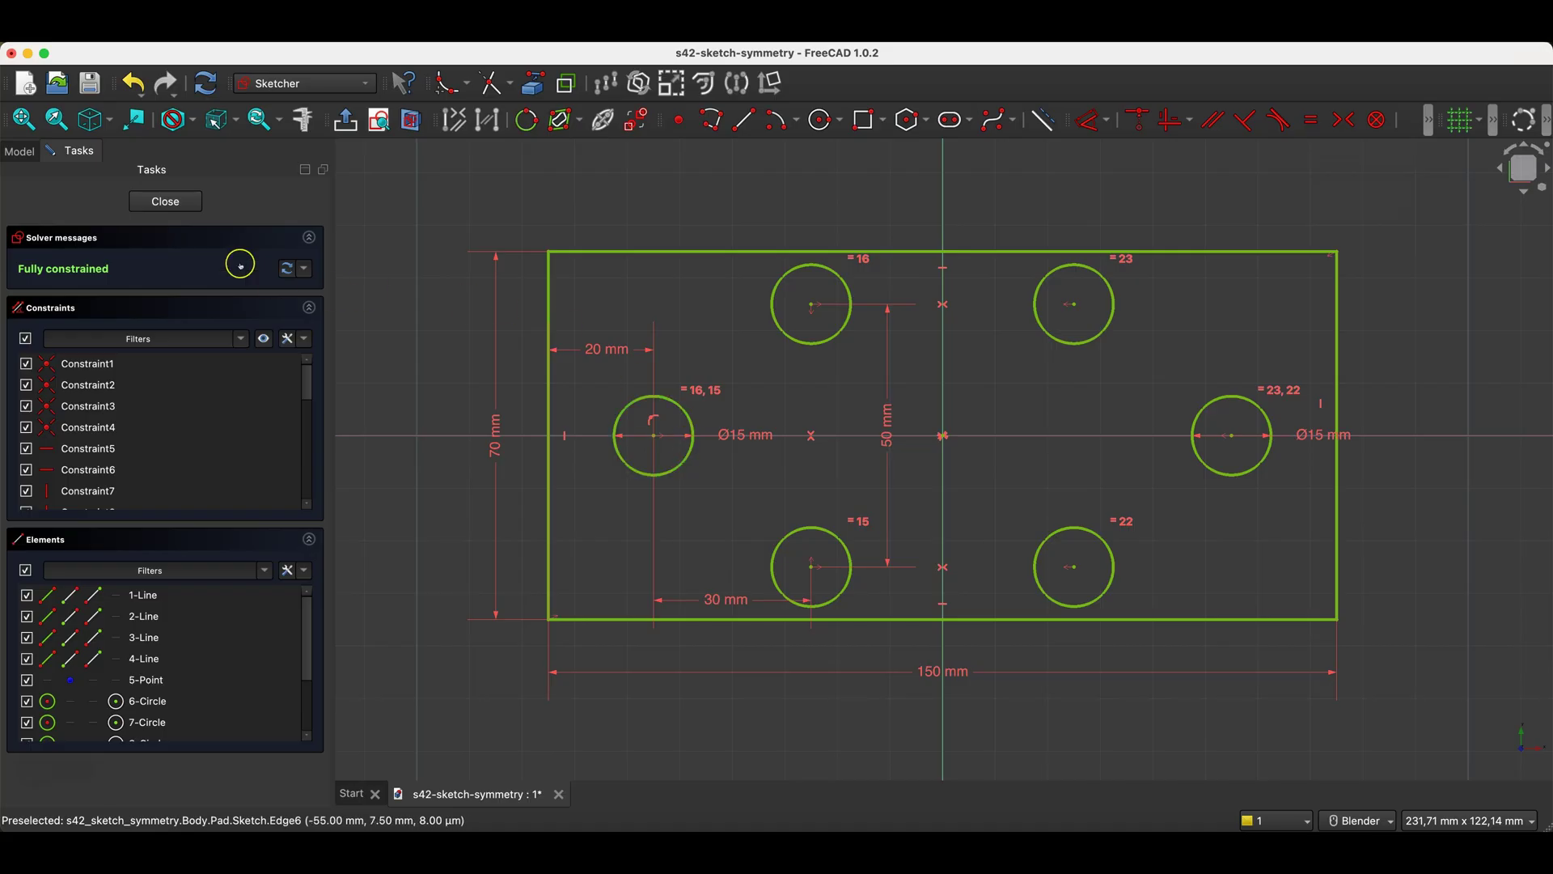
click(165, 201)
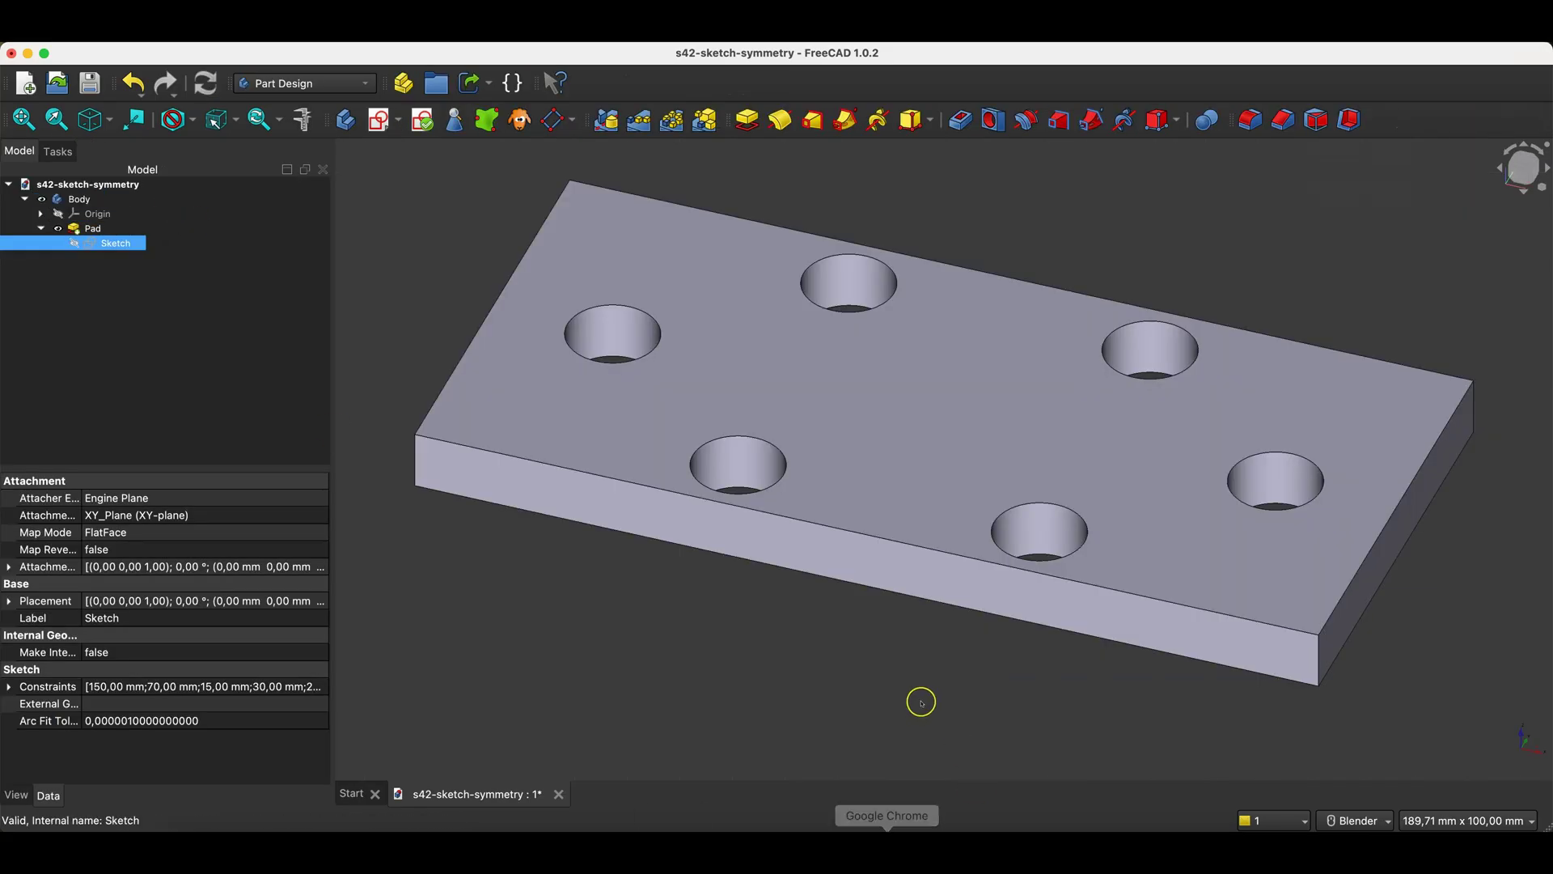
Create a new document with a sketch attached to the XY plane.
click(25, 84)
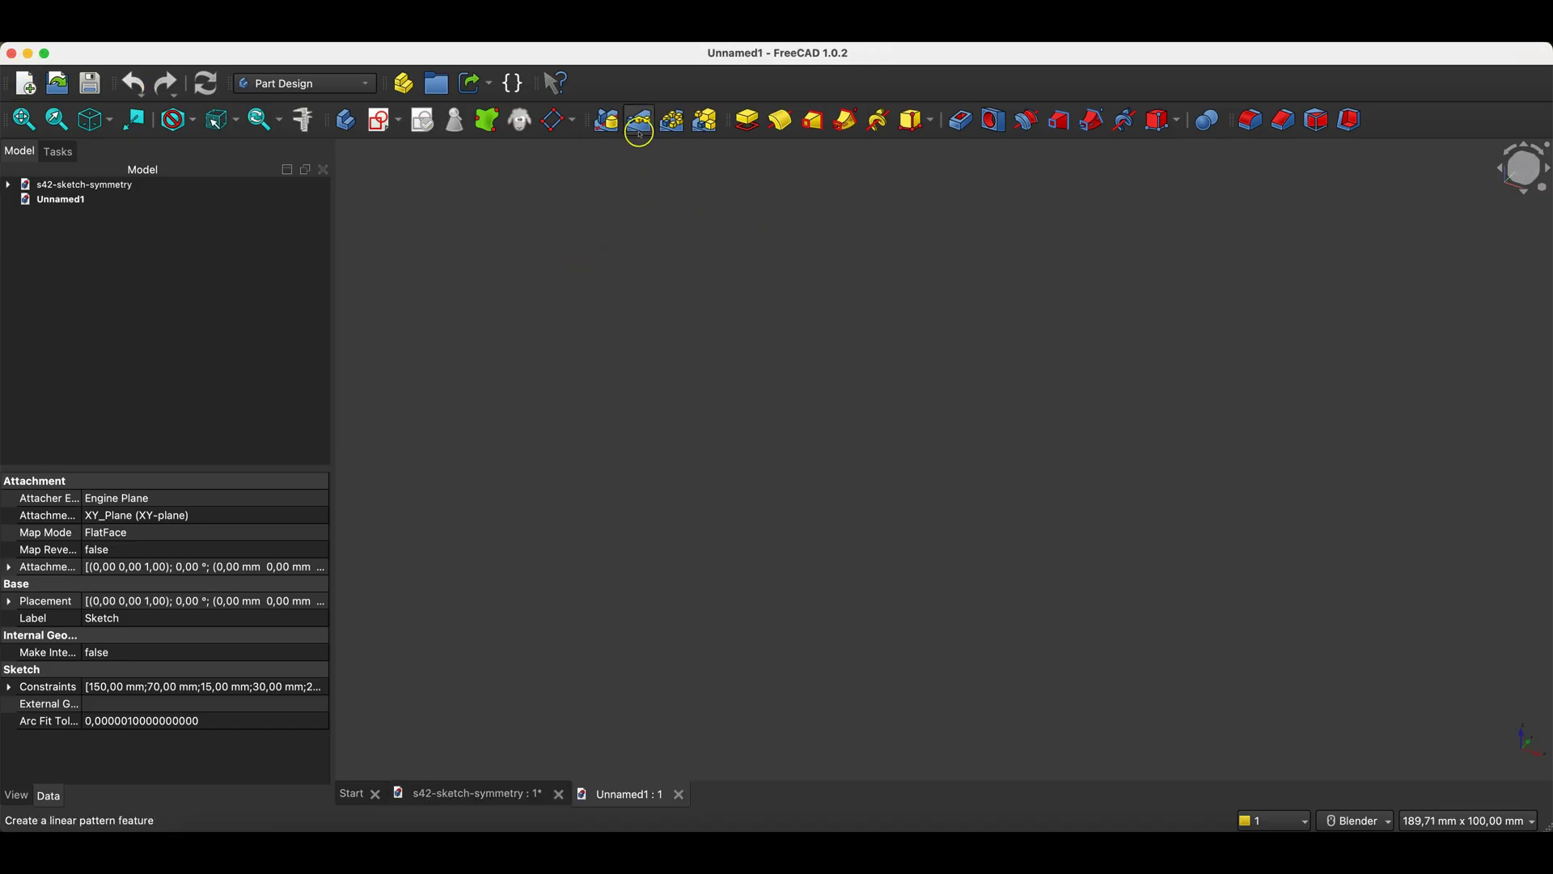
click(378, 121)
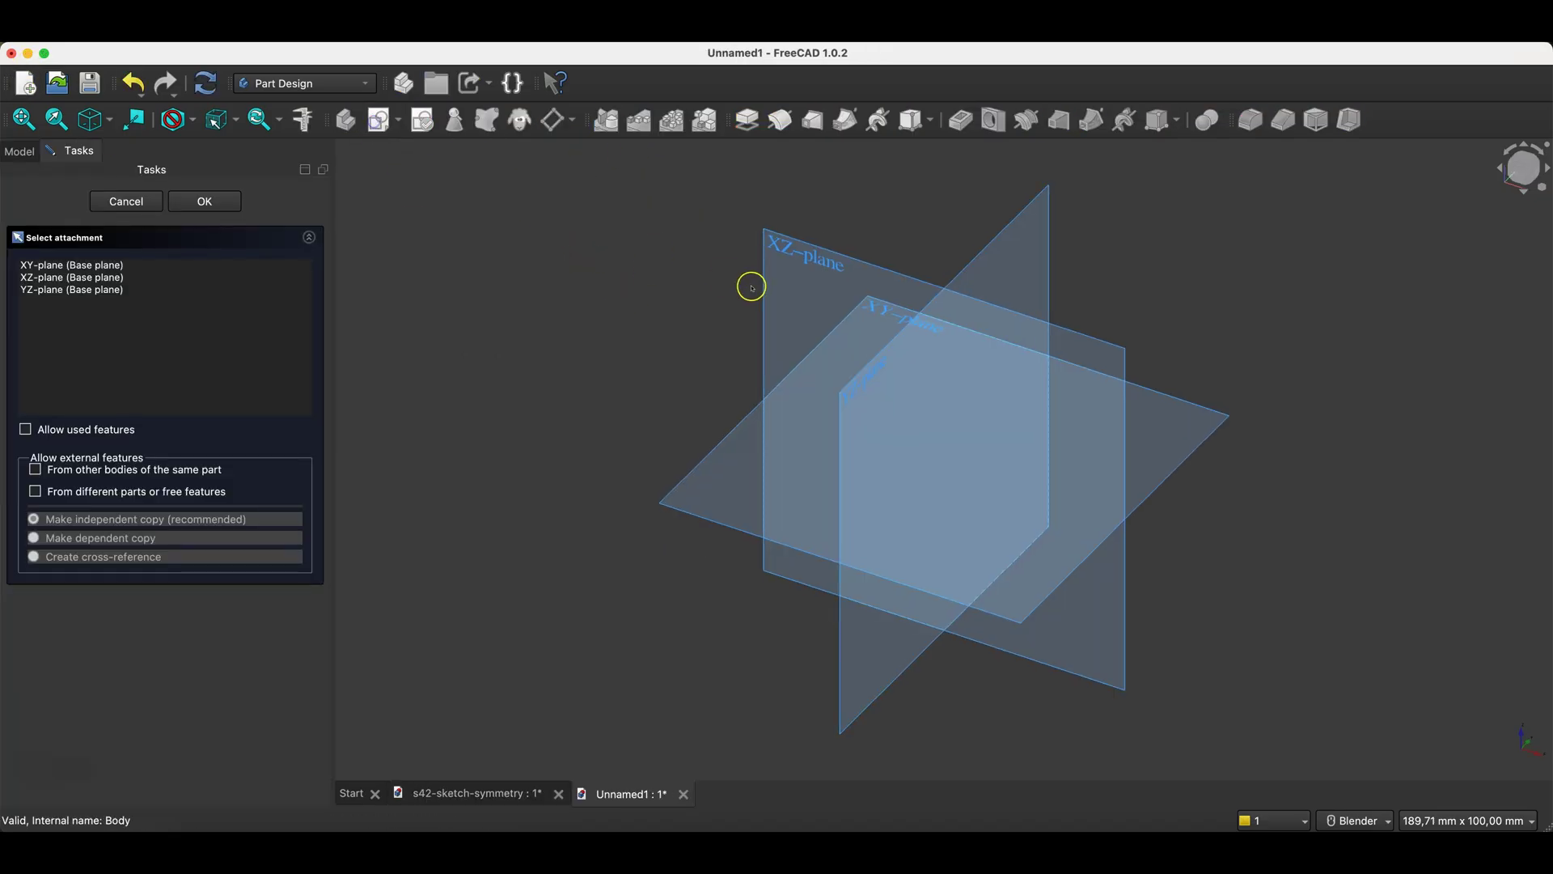
click(877, 314)
Draw a centred rectangle at the origin, 100 mm wide and 50 mm high.
click(879, 128)
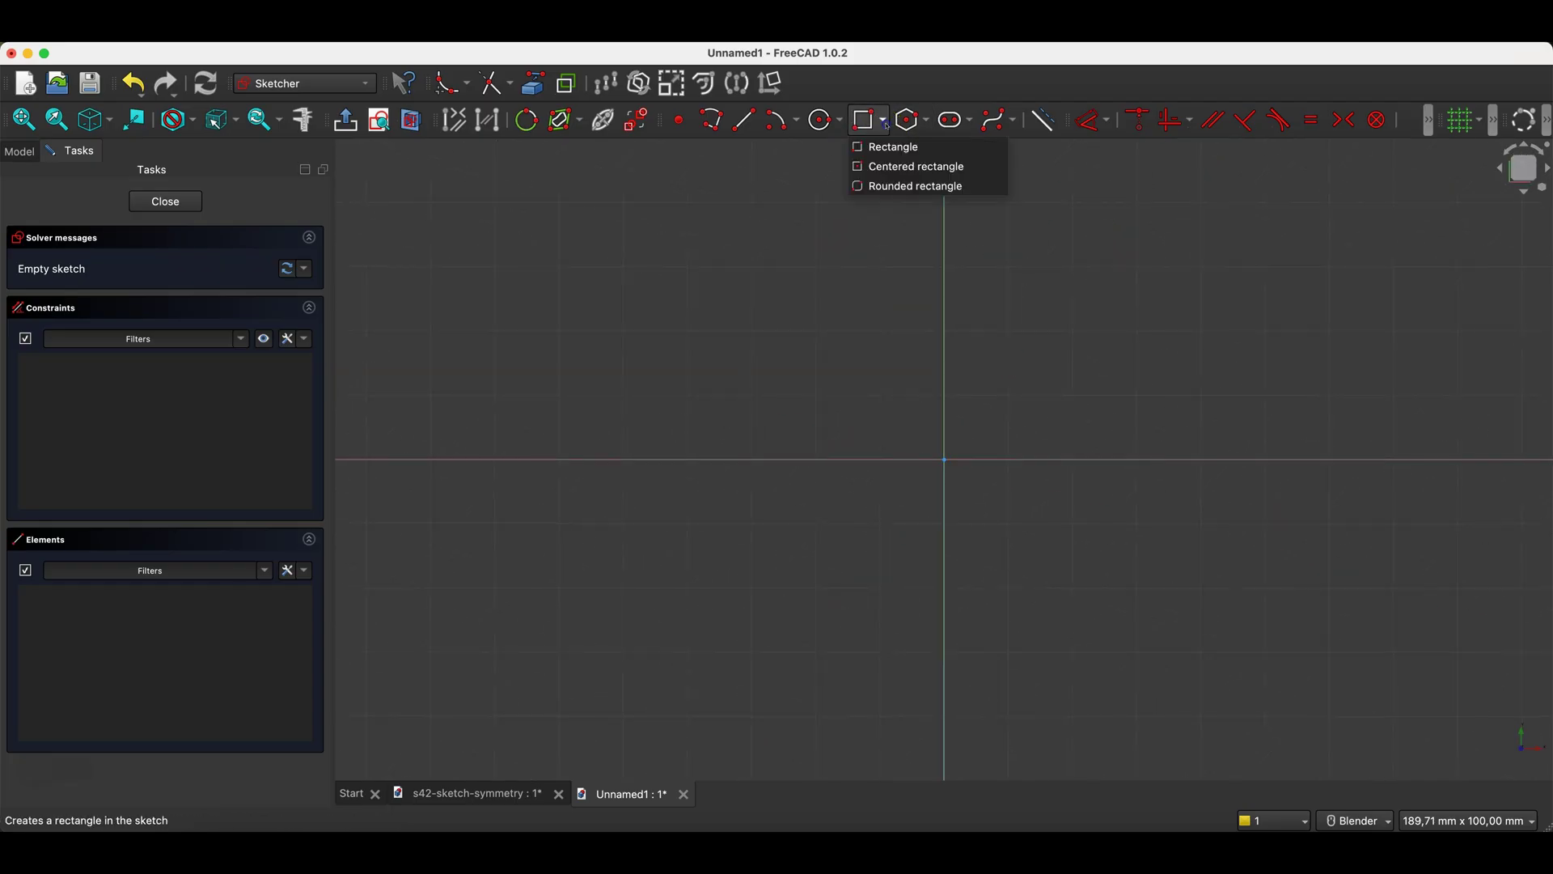
click(908, 164)
click(944, 462)
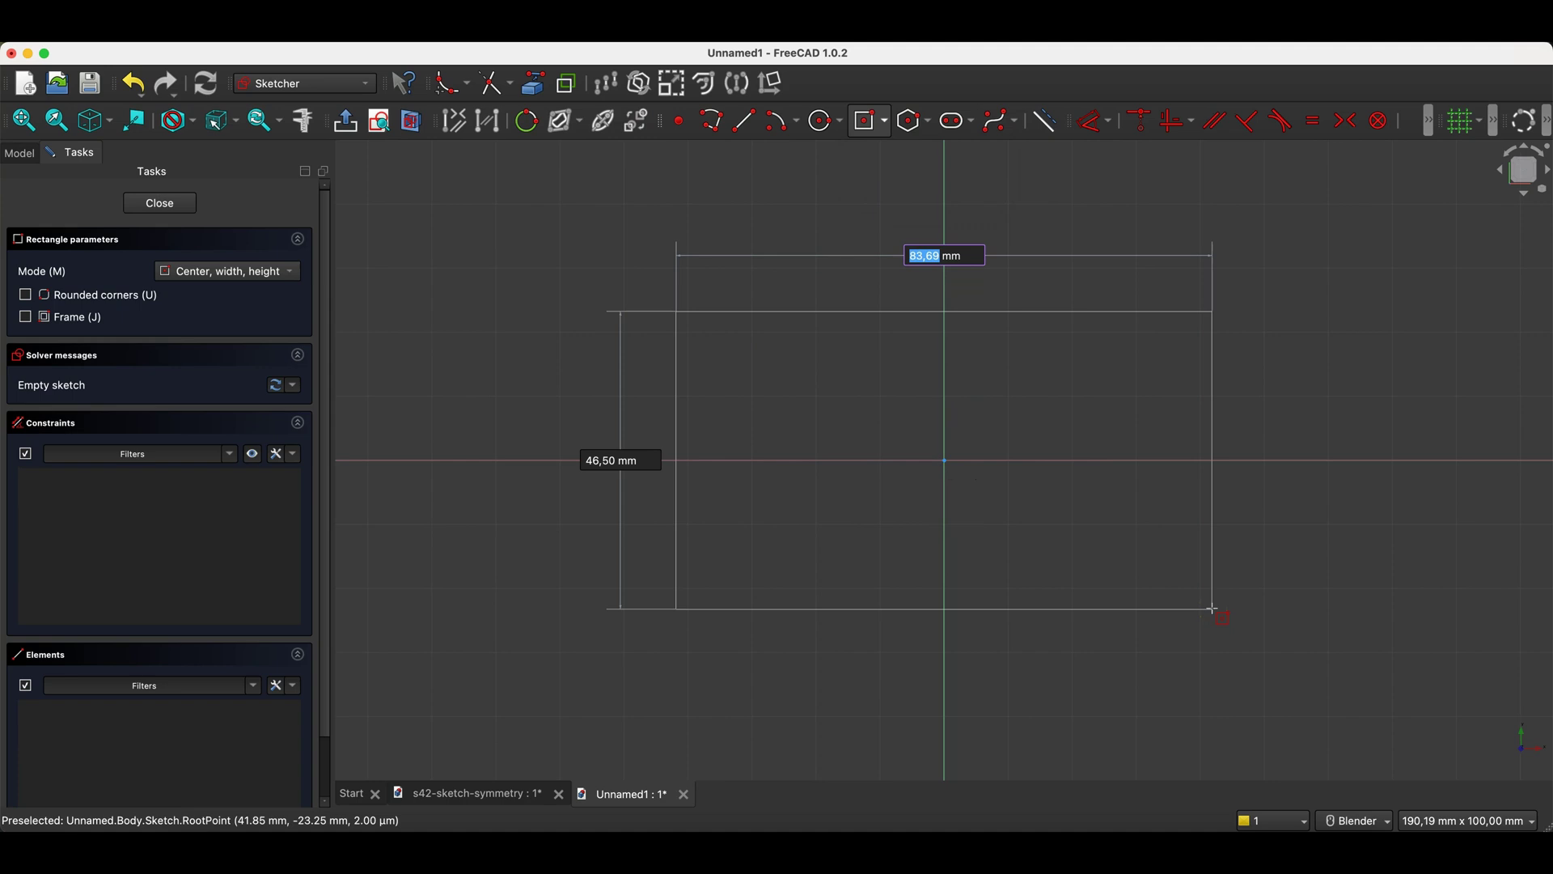
text(100)
key(Tab)
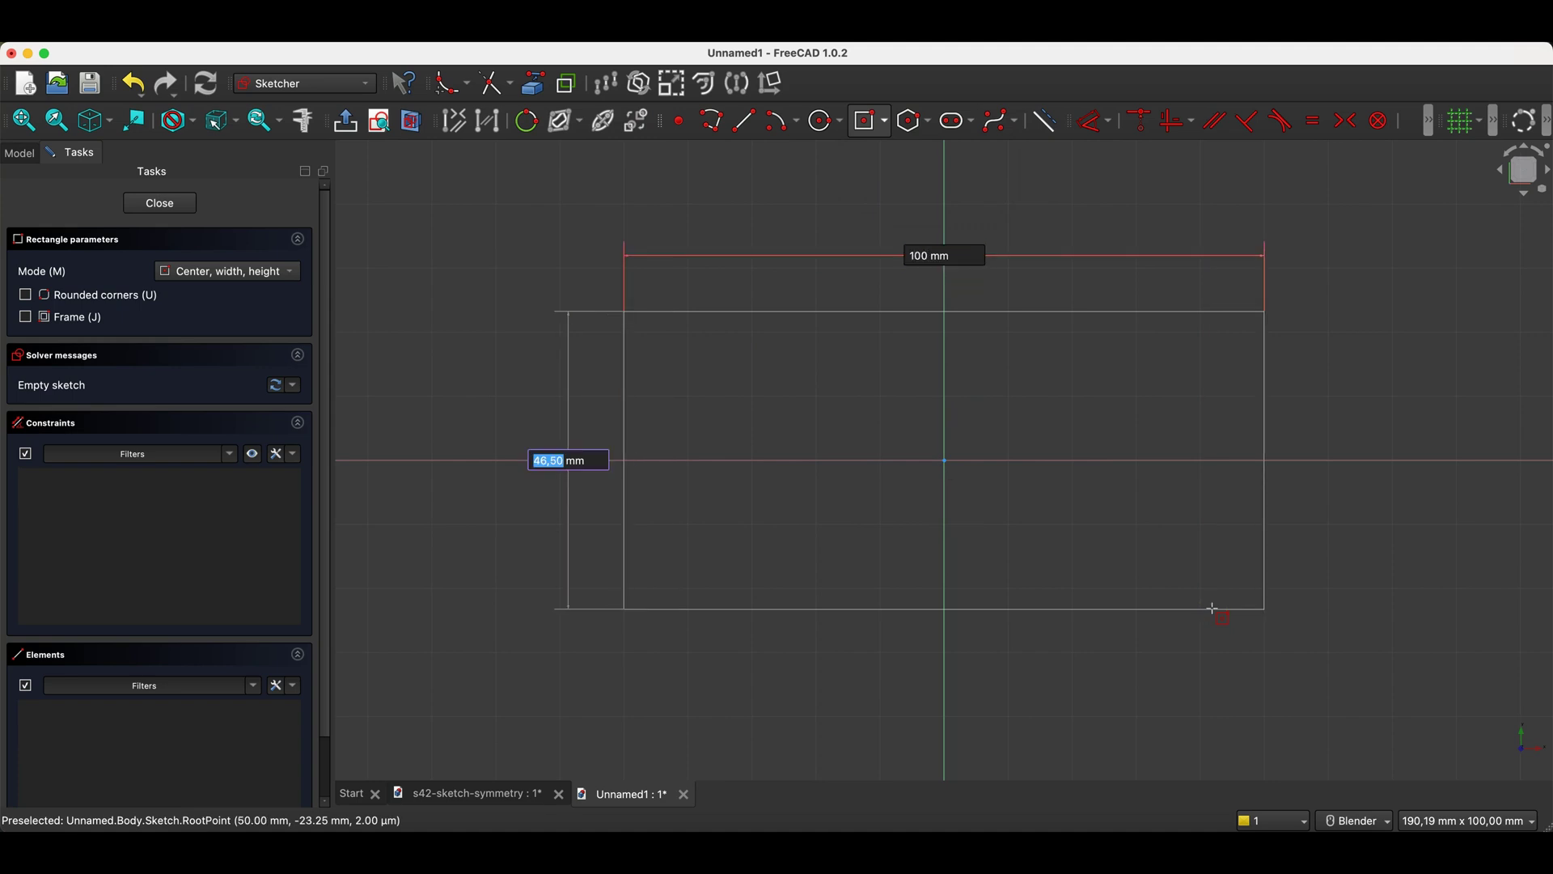
text(50)
key(Return)
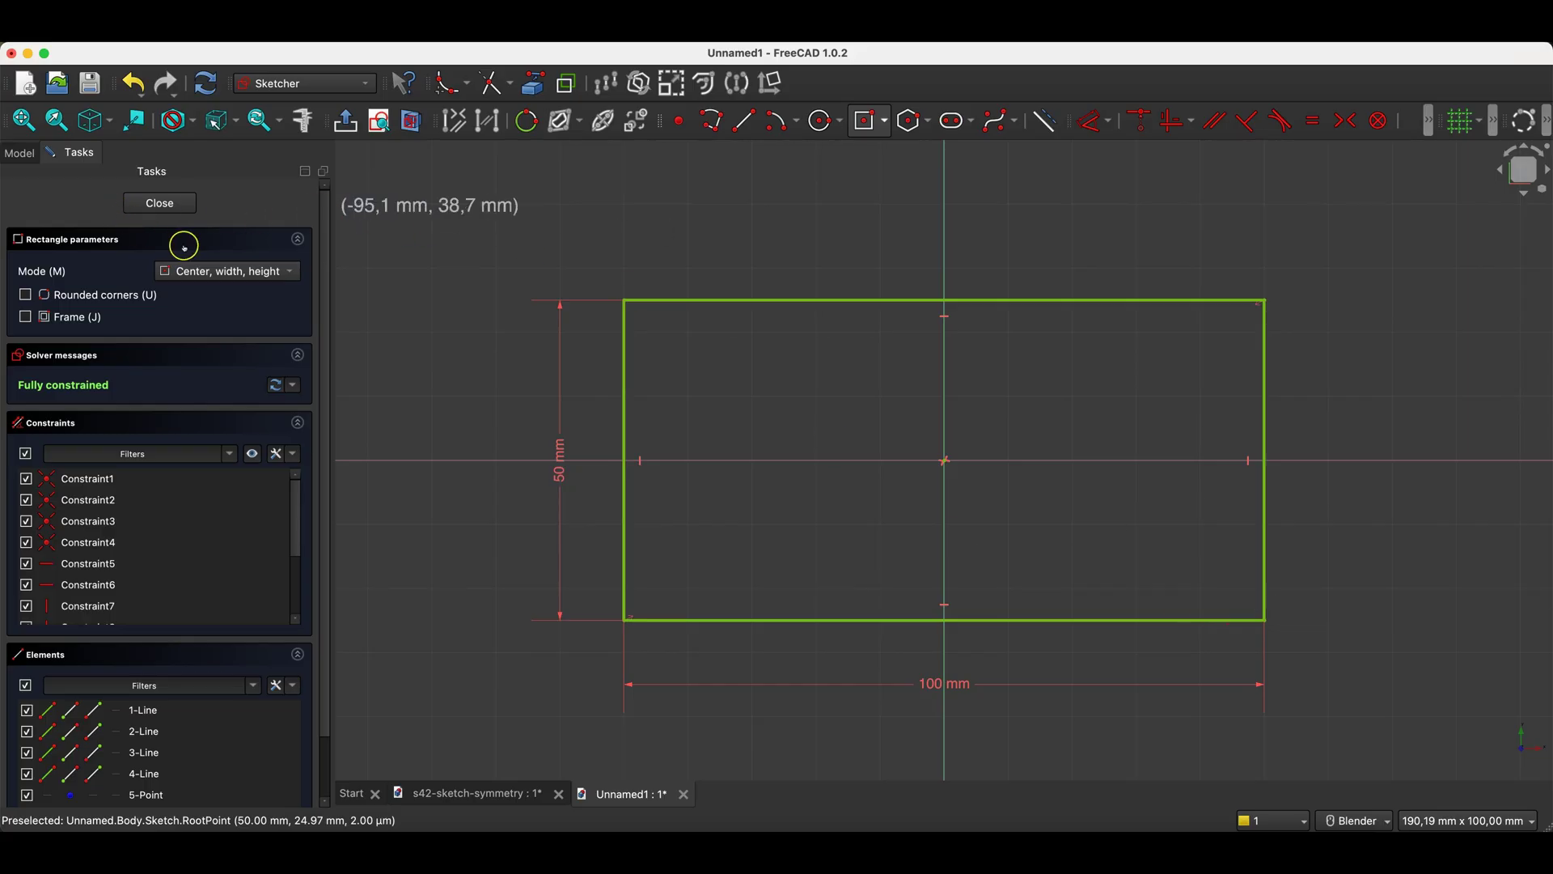
Pad the rectangle 10 mm and start a new sketch on the plate's top face.
click(159, 202)
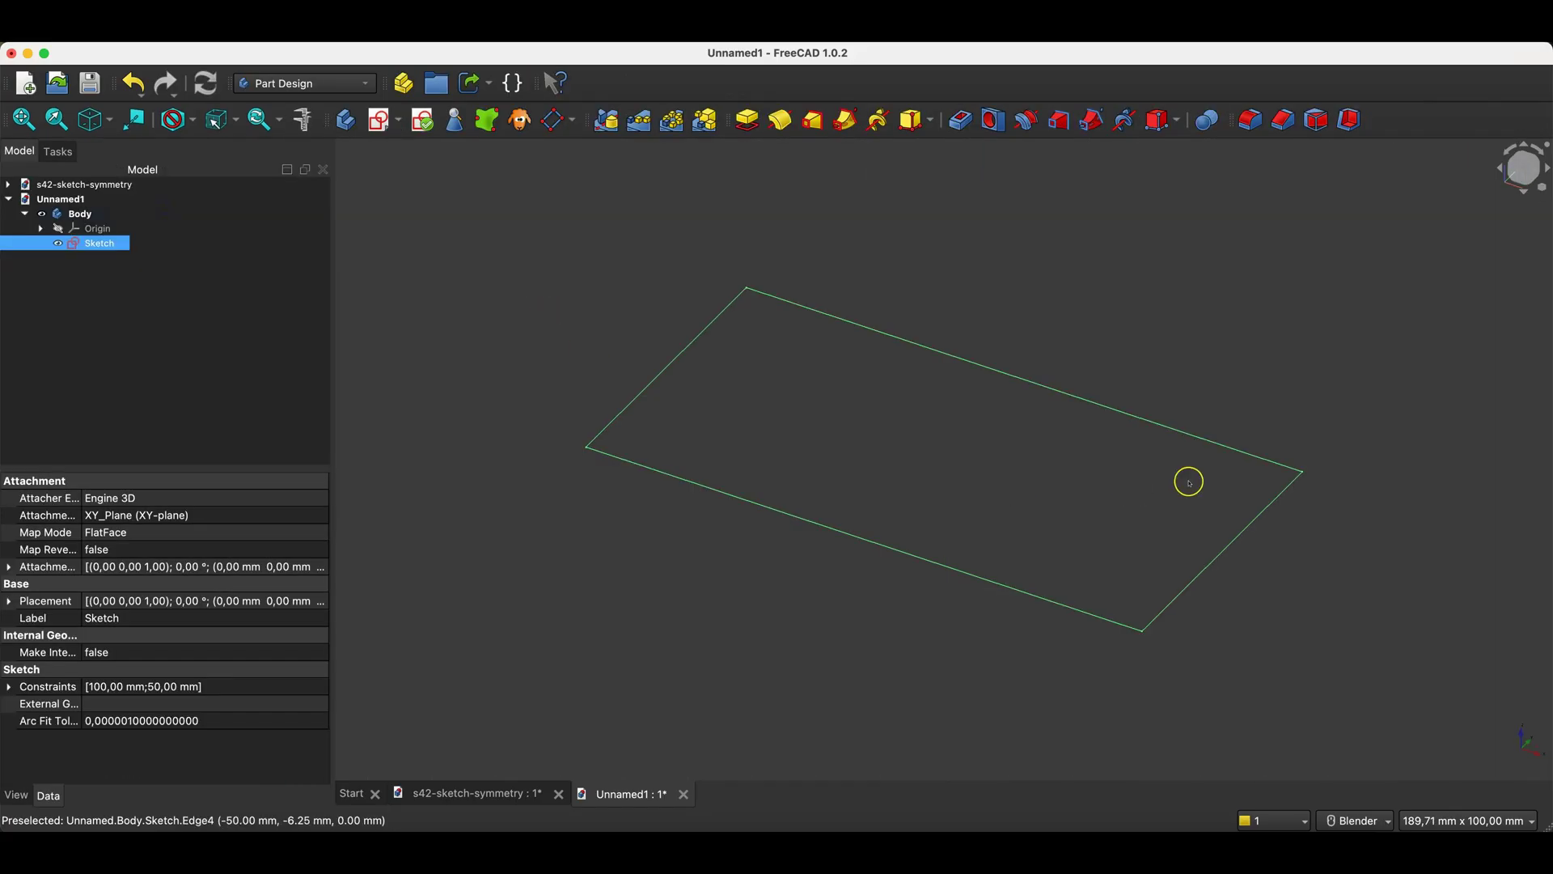
click(748, 121)
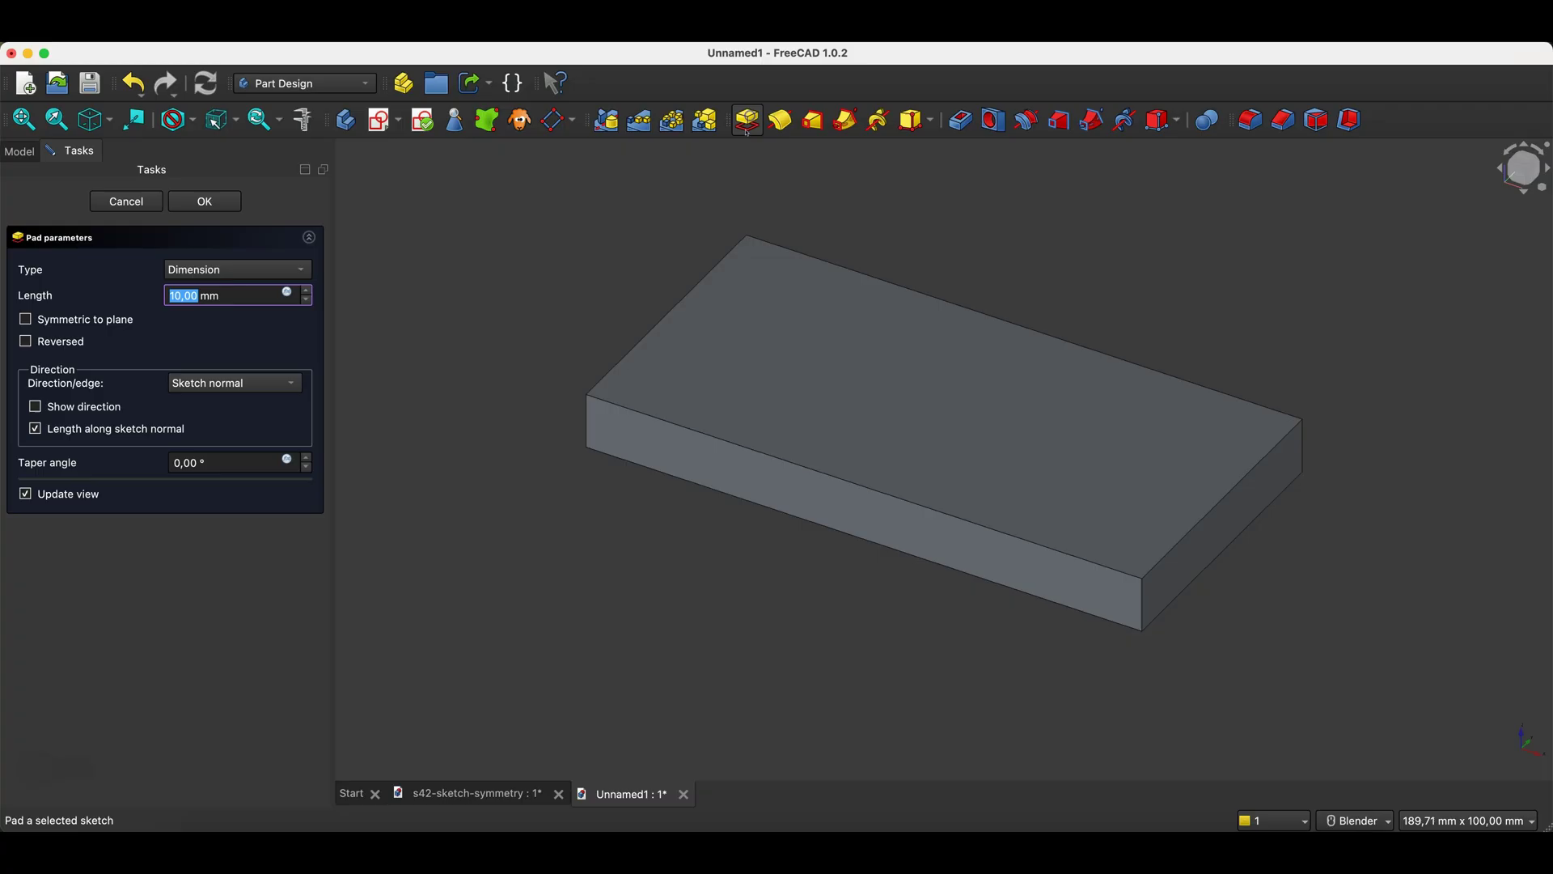
click(206, 200)
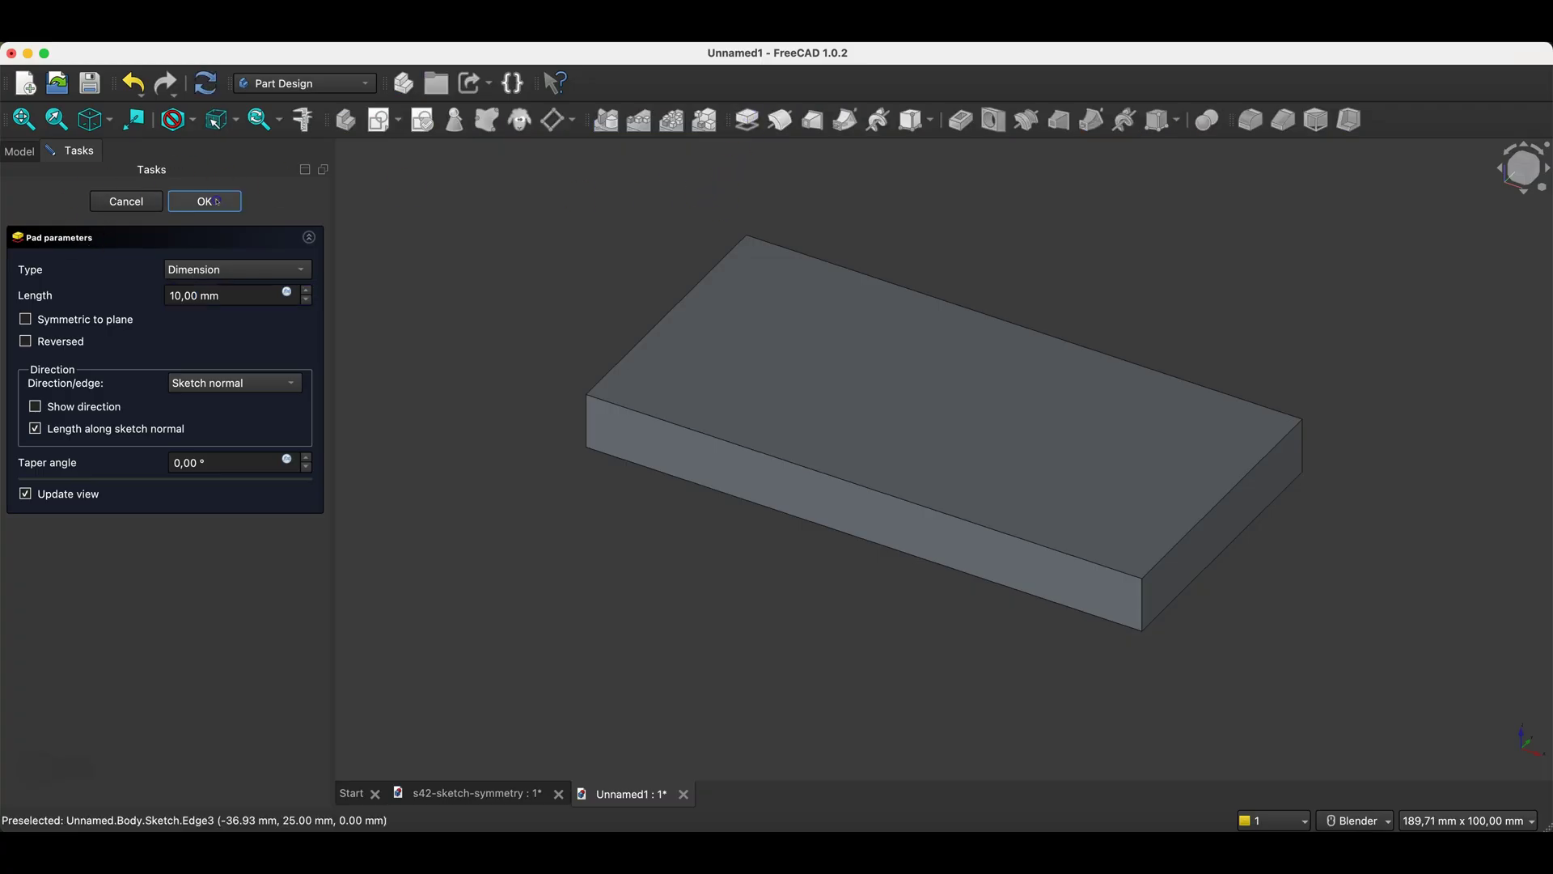
click(767, 302)
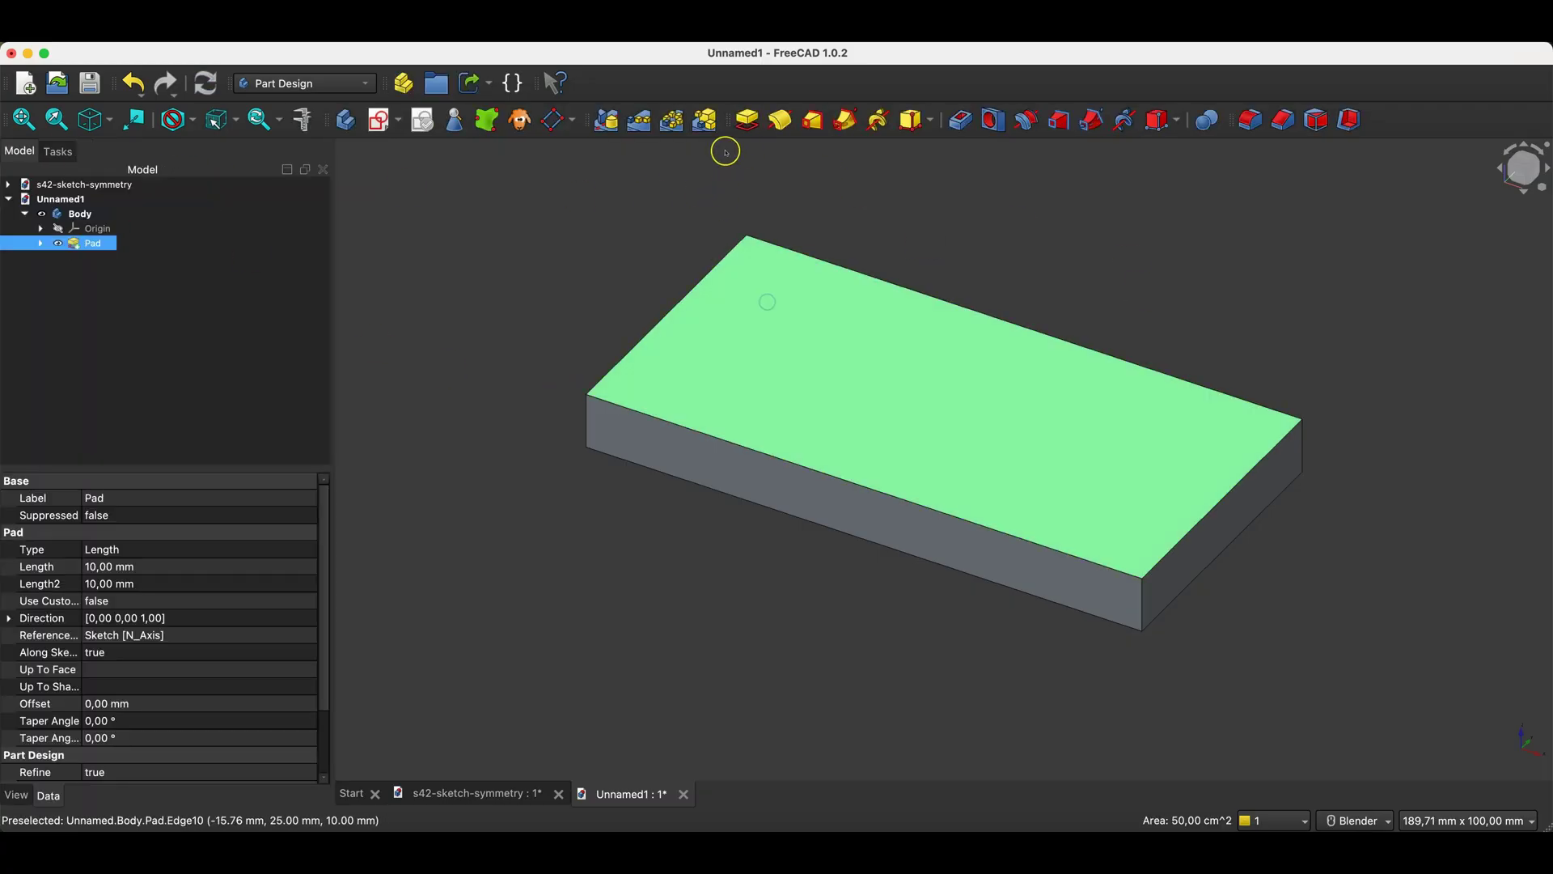
click(379, 120)
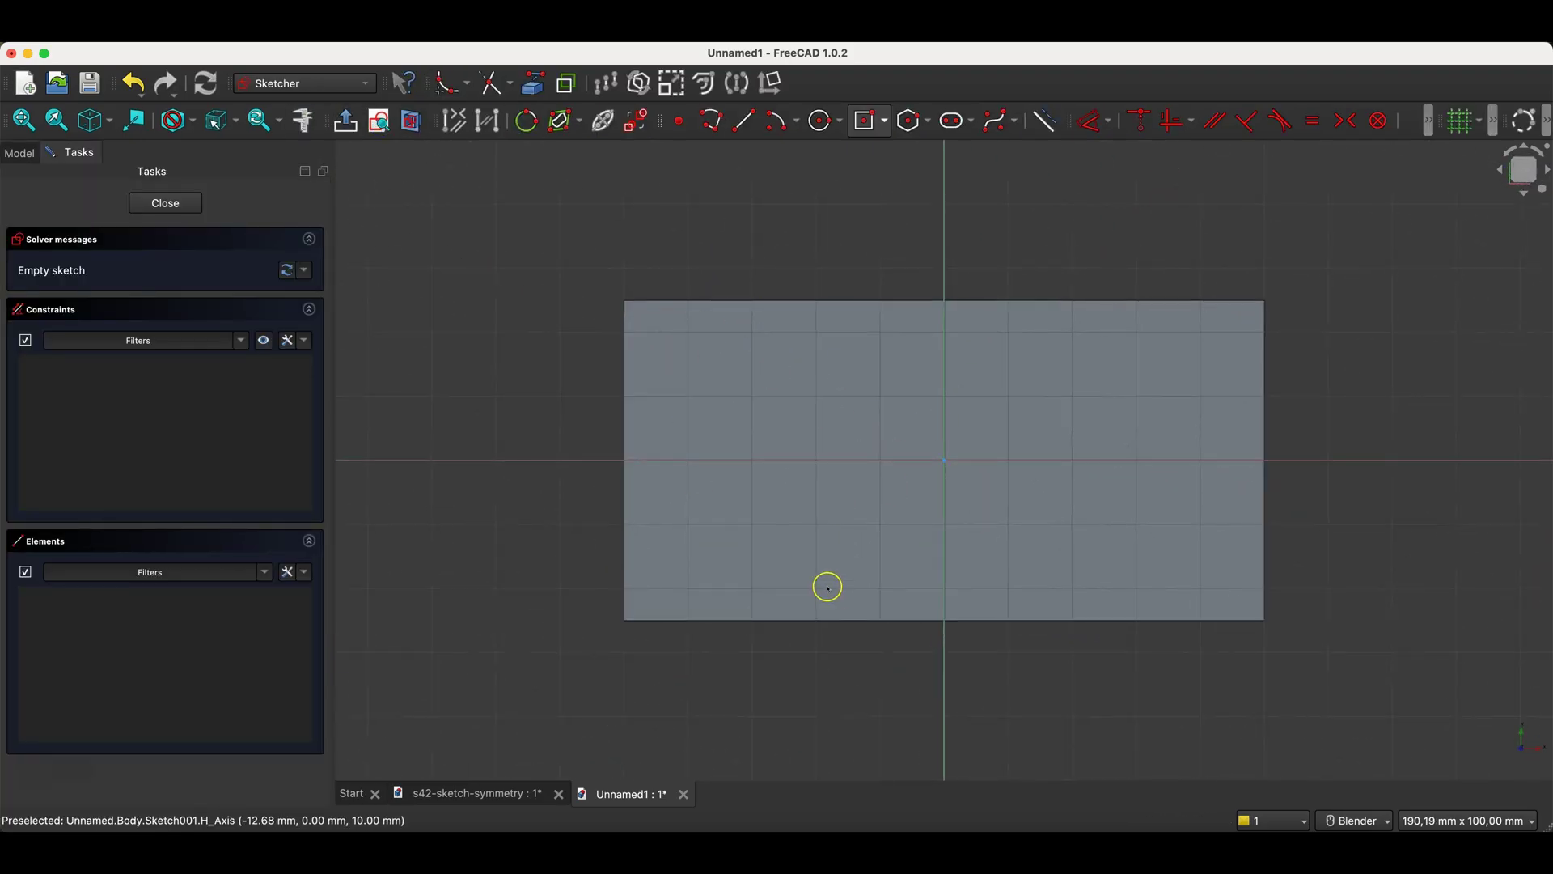
Draw three circles on the top face: a 10 mm upper one, one below it, and one to the left.
click(822, 120)
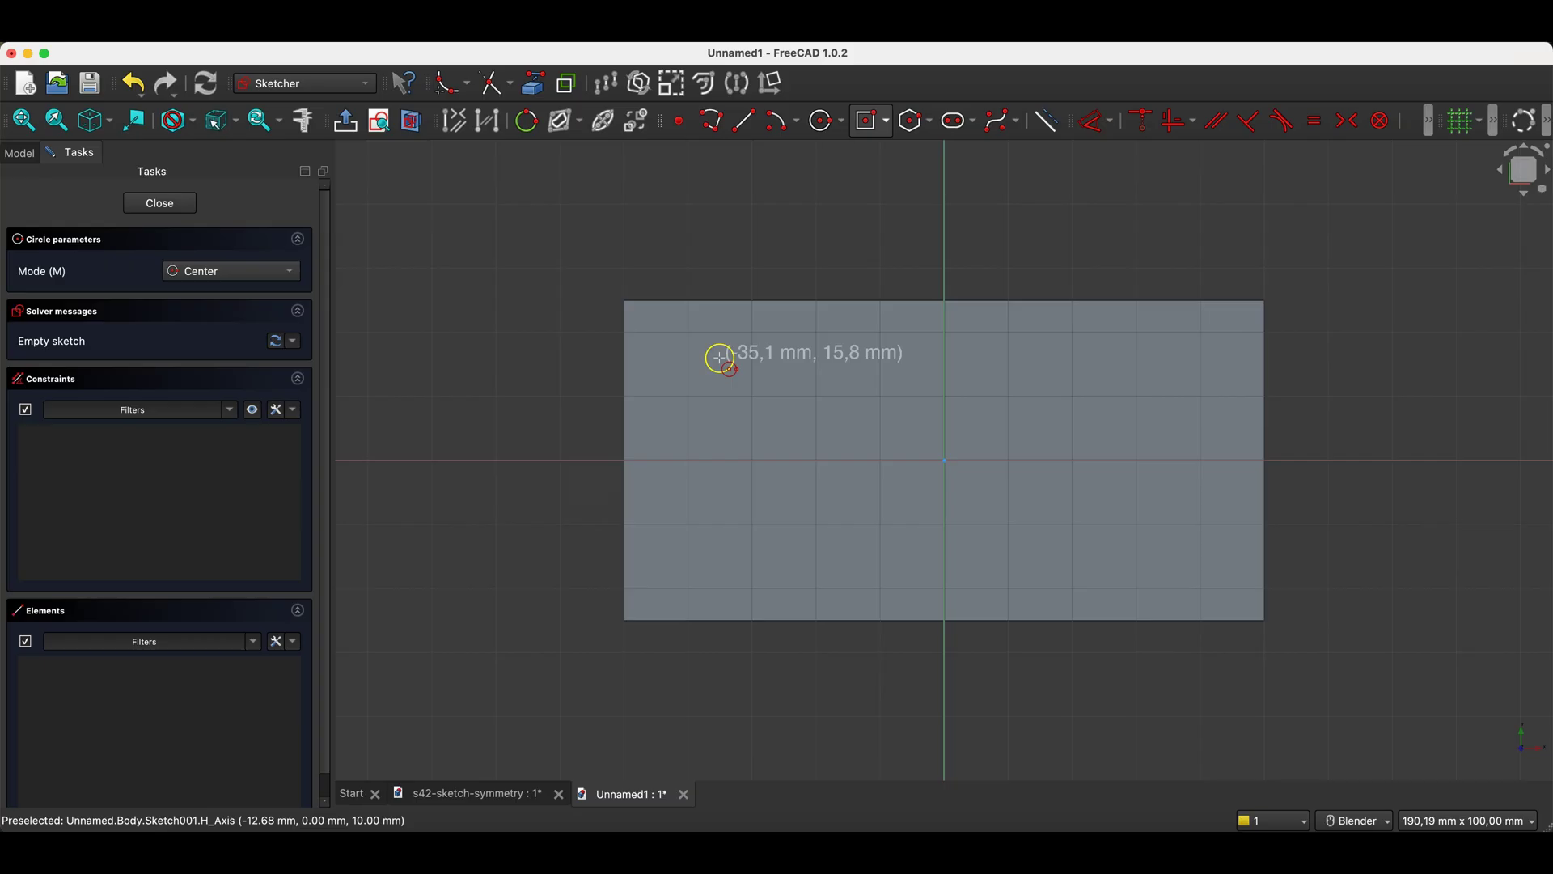
click(848, 364)
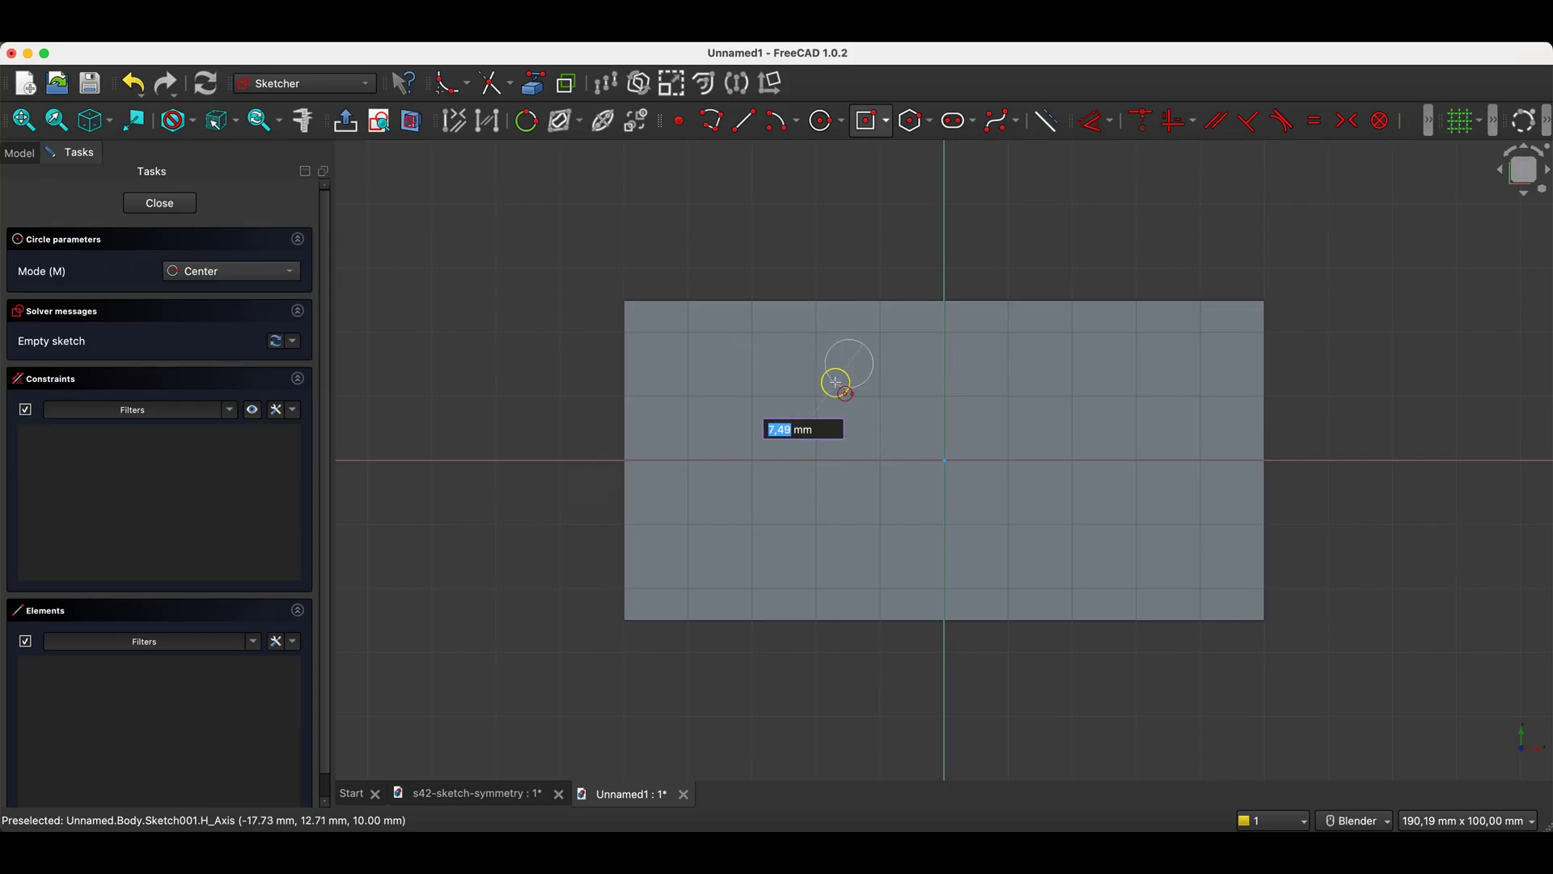
text(10)
key(Return)
click(850, 543)
click(830, 532)
click(721, 460)
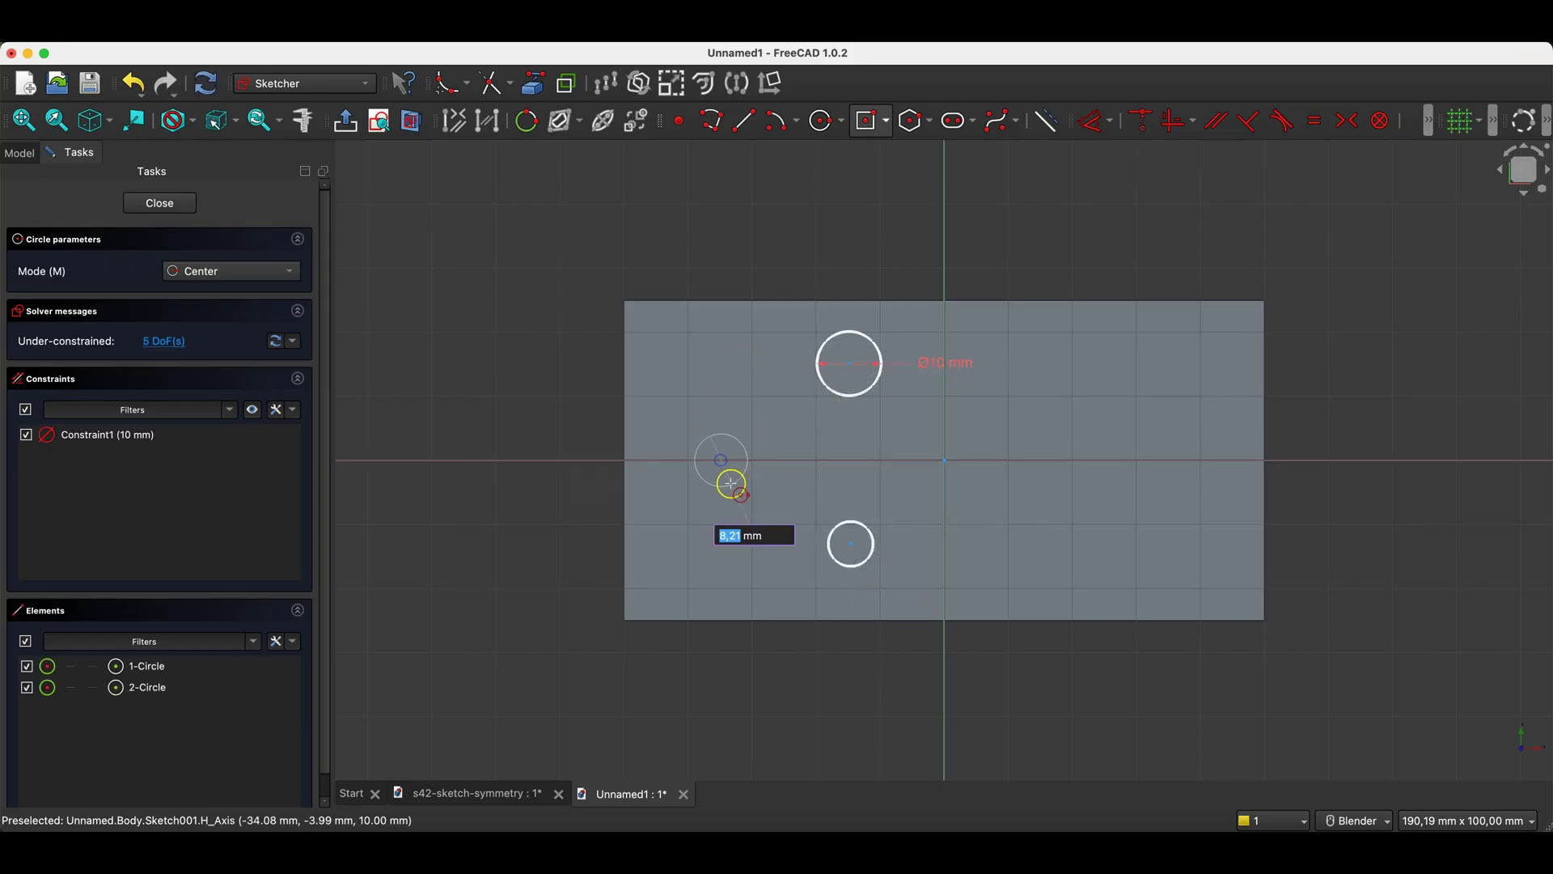
click(731, 484)
right_click(710, 508)
click(715, 485)
Make the three circles equal and the top and bottom centres symmetric about the horizontal axis.
click(849, 521)
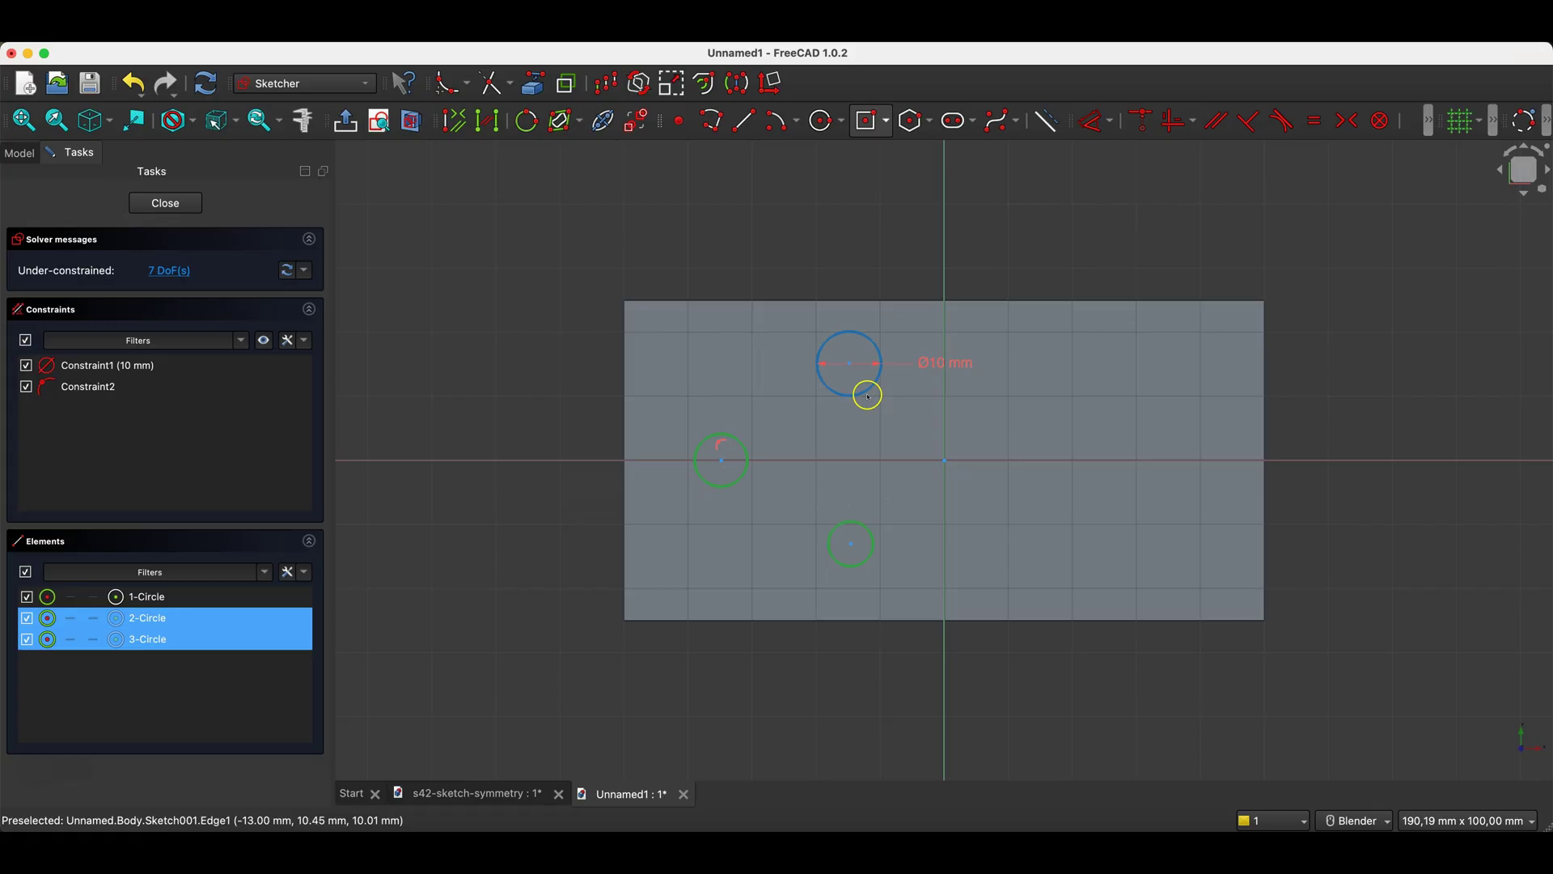
click(867, 395)
click(1314, 121)
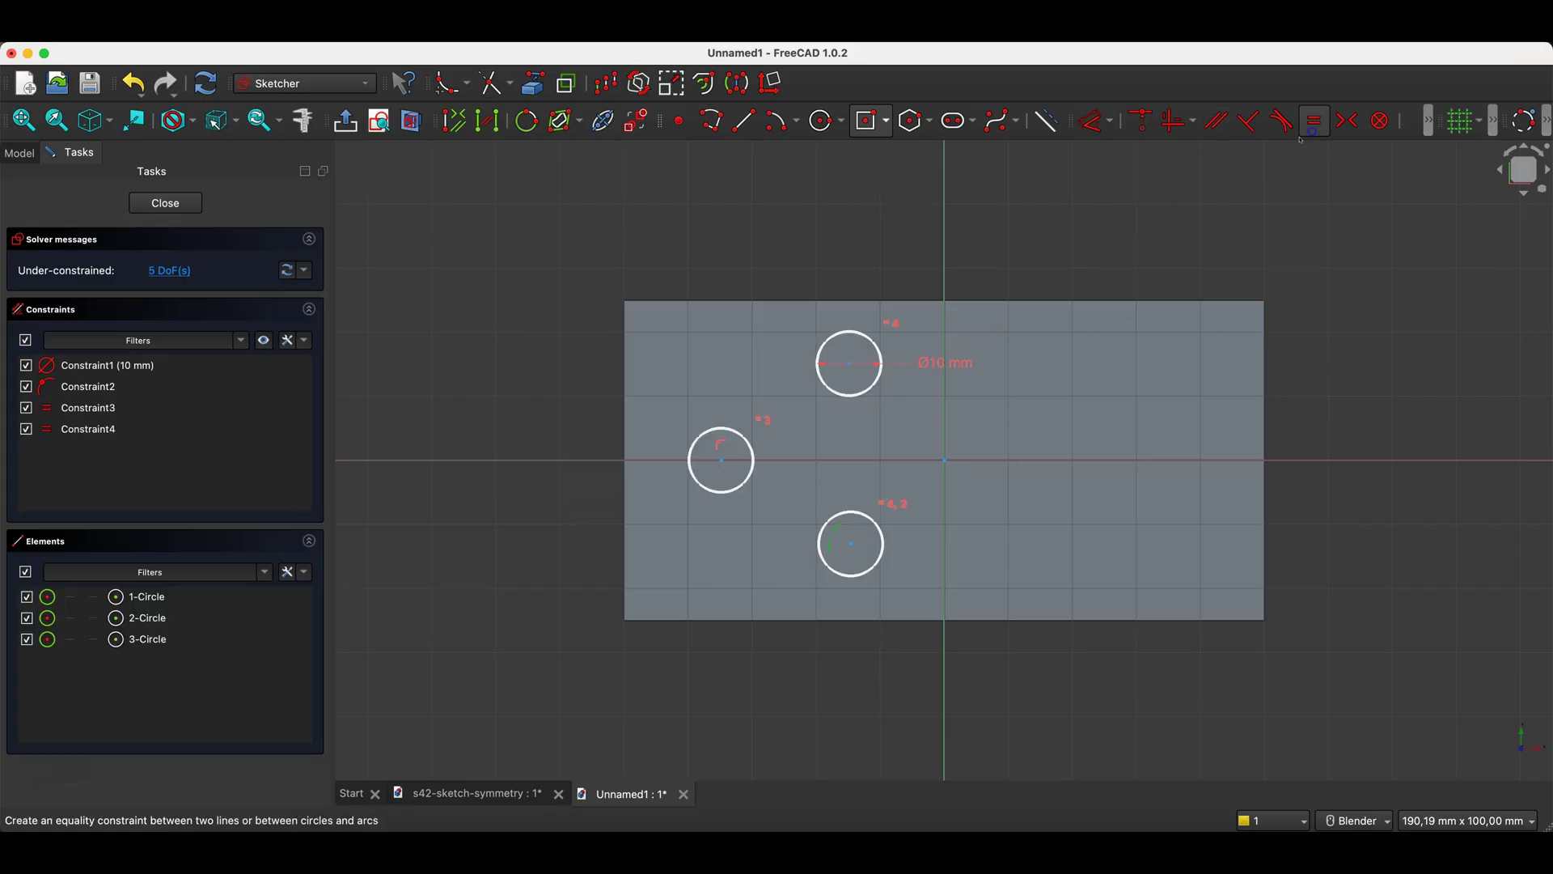
click(854, 545)
click(848, 363)
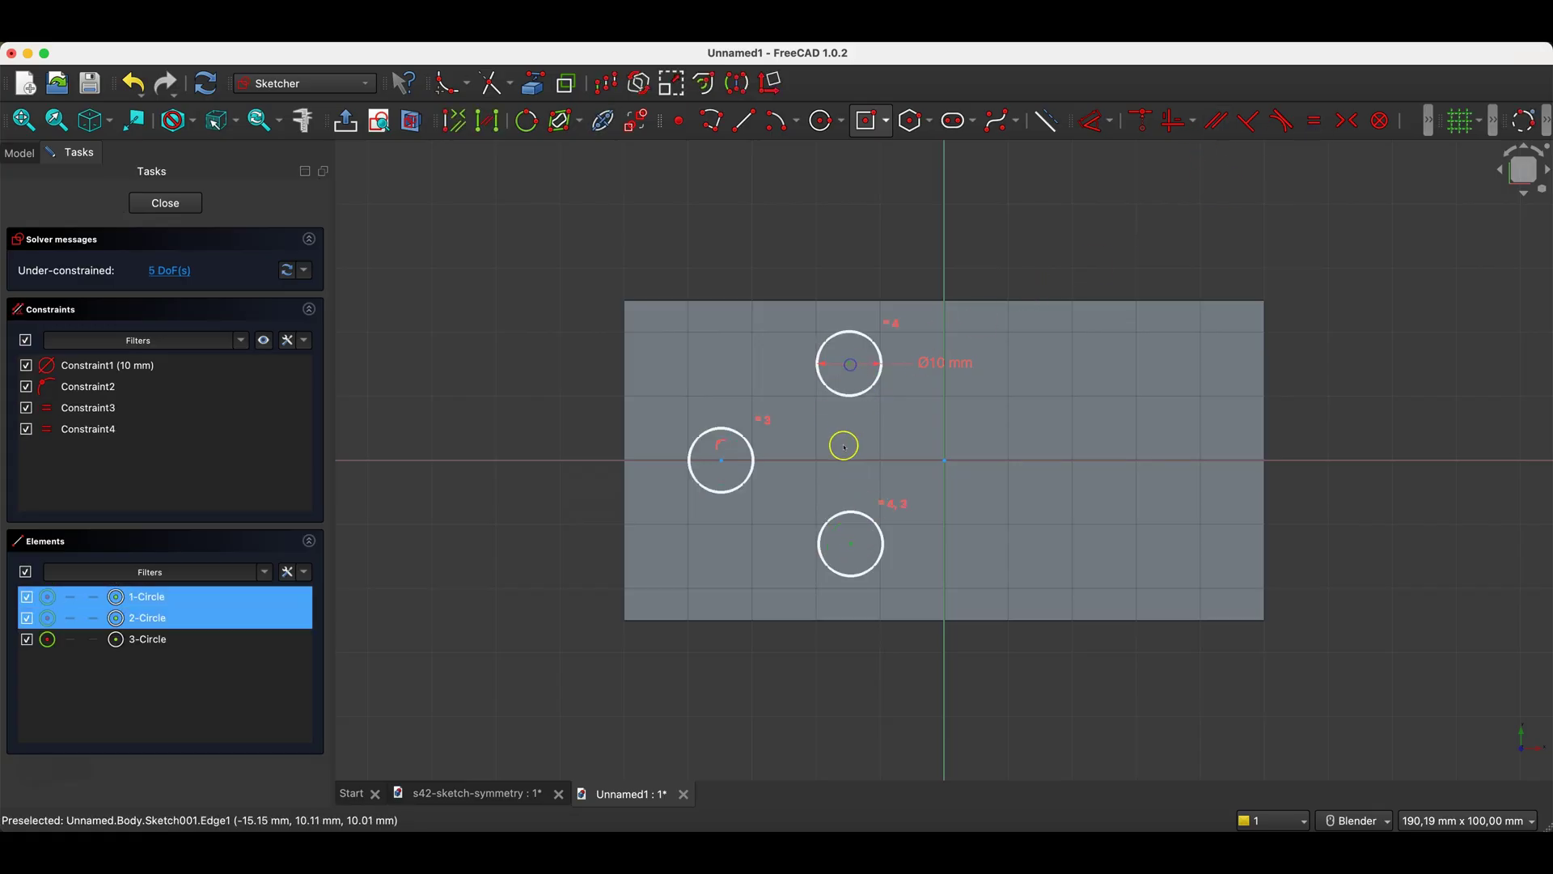
click(843, 461)
click(1347, 120)
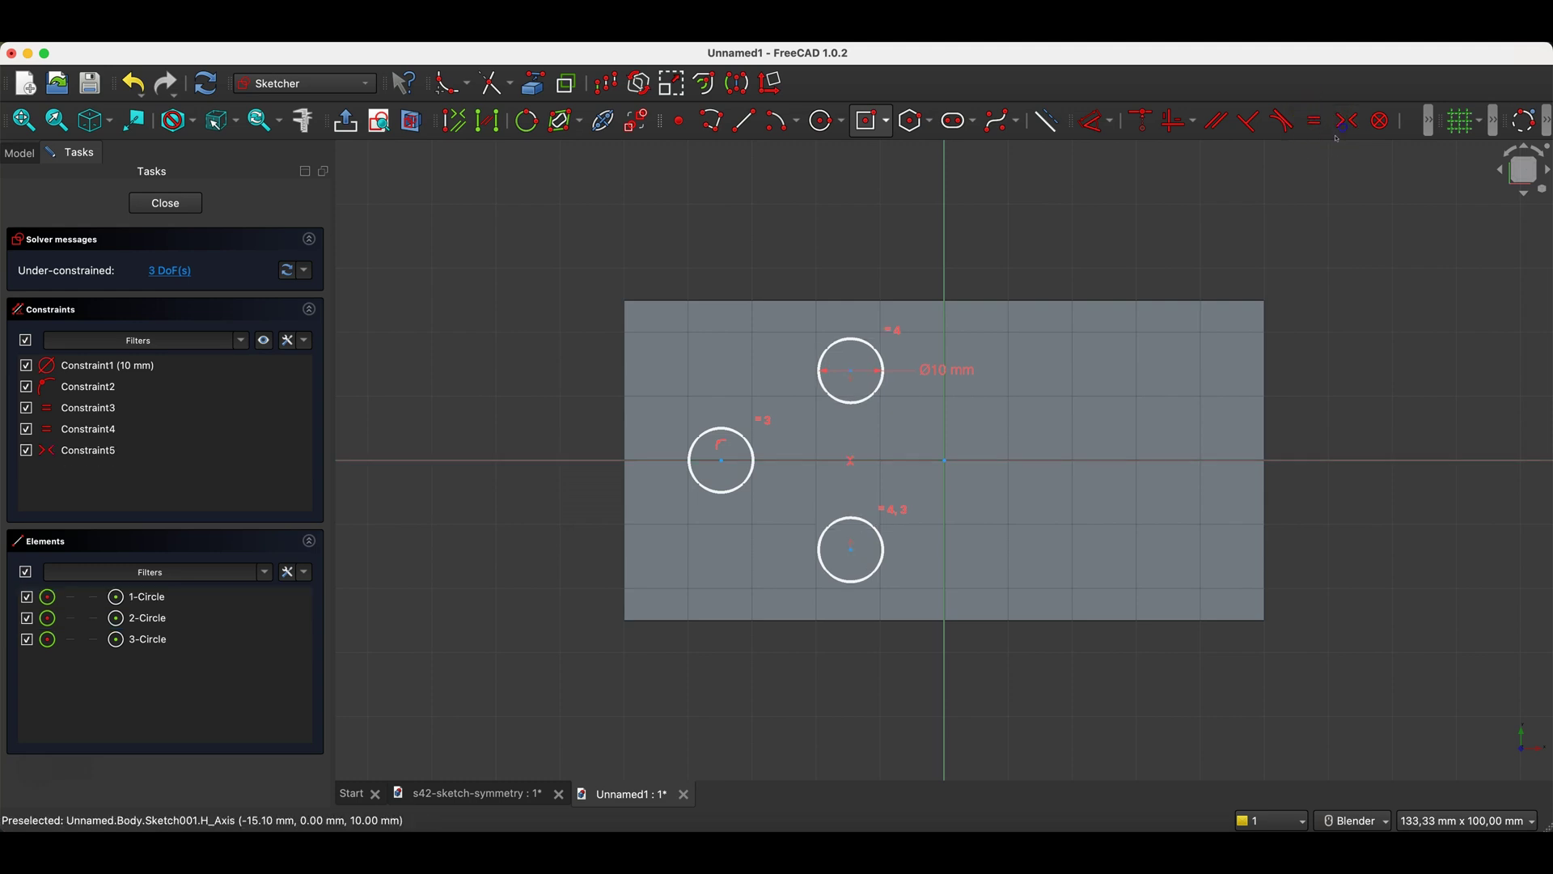
Dimension the circle centres with a 20 mm horizontal and a 30 mm vertical distance.
click(721, 460)
click(850, 549)
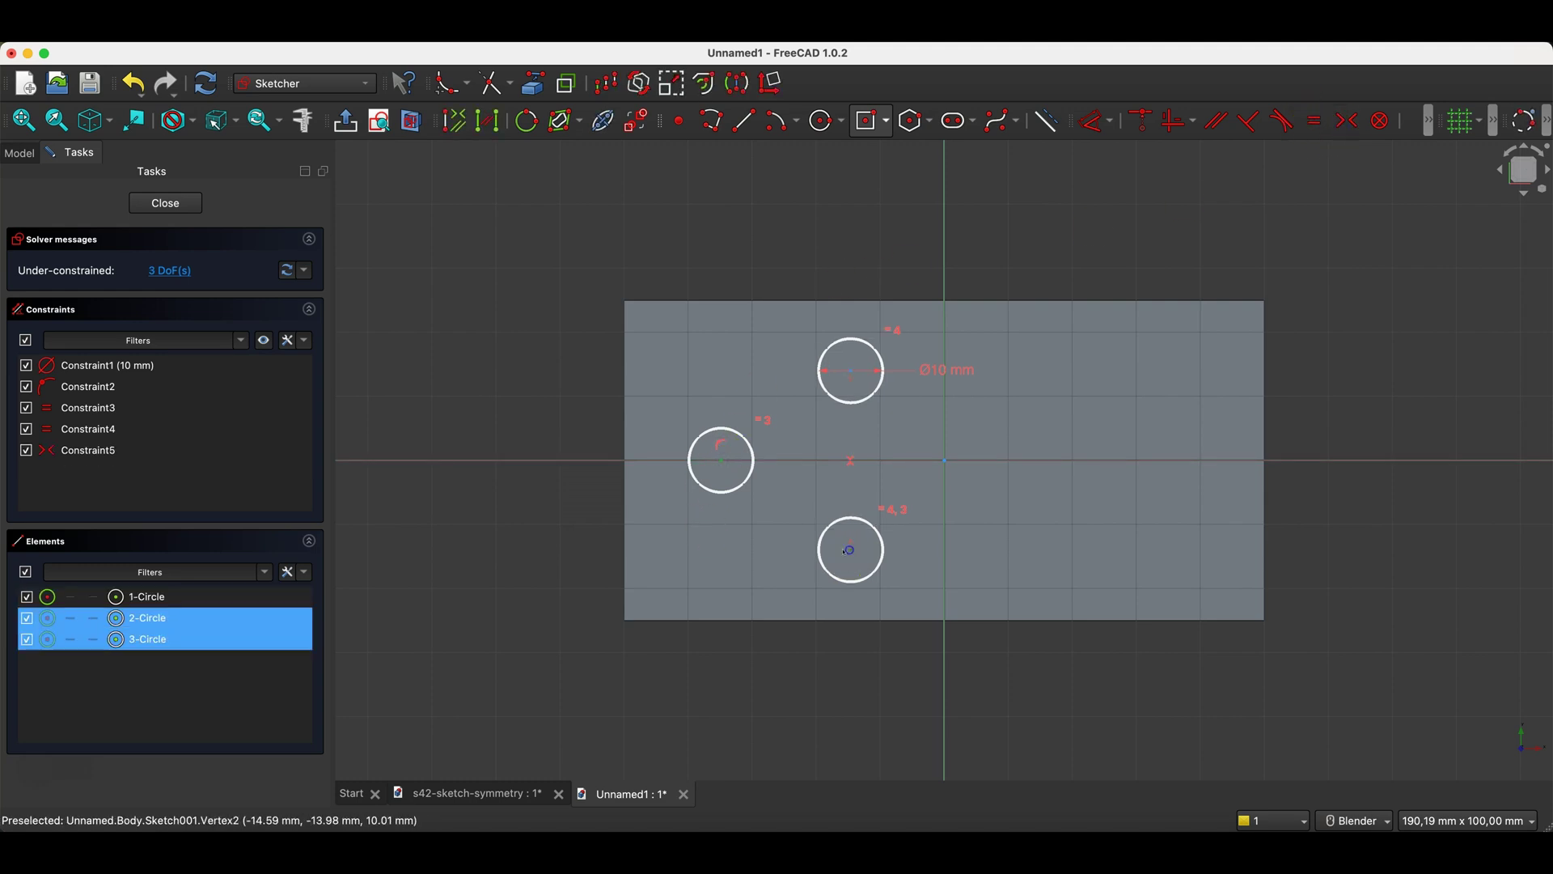
key(d)
click(841, 578)
text(20)
key(Return)
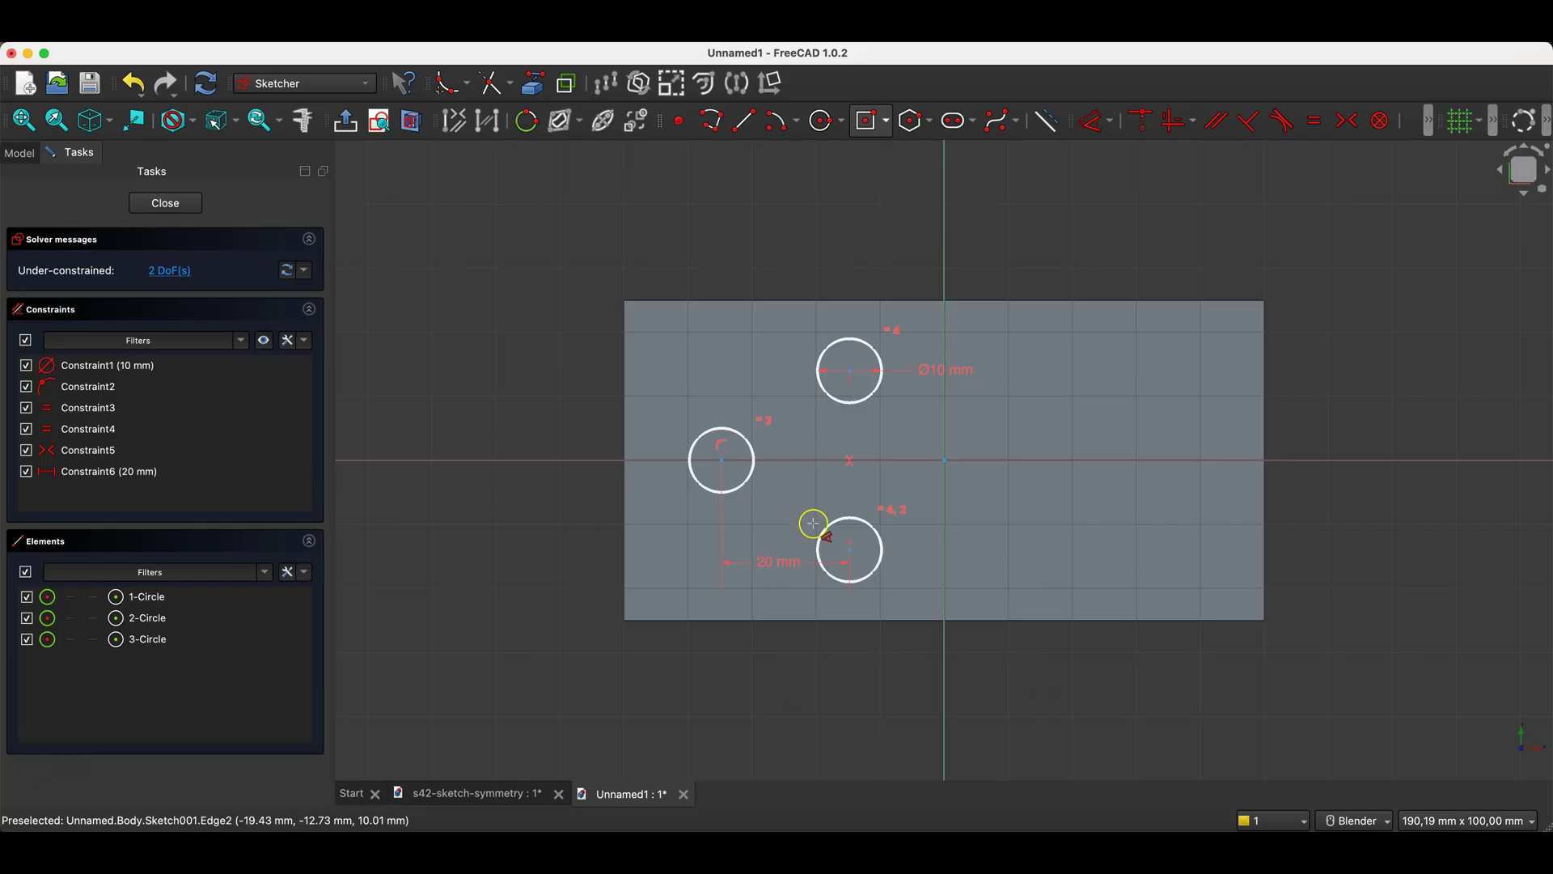
click(849, 550)
click(849, 371)
key(d)
click(864, 445)
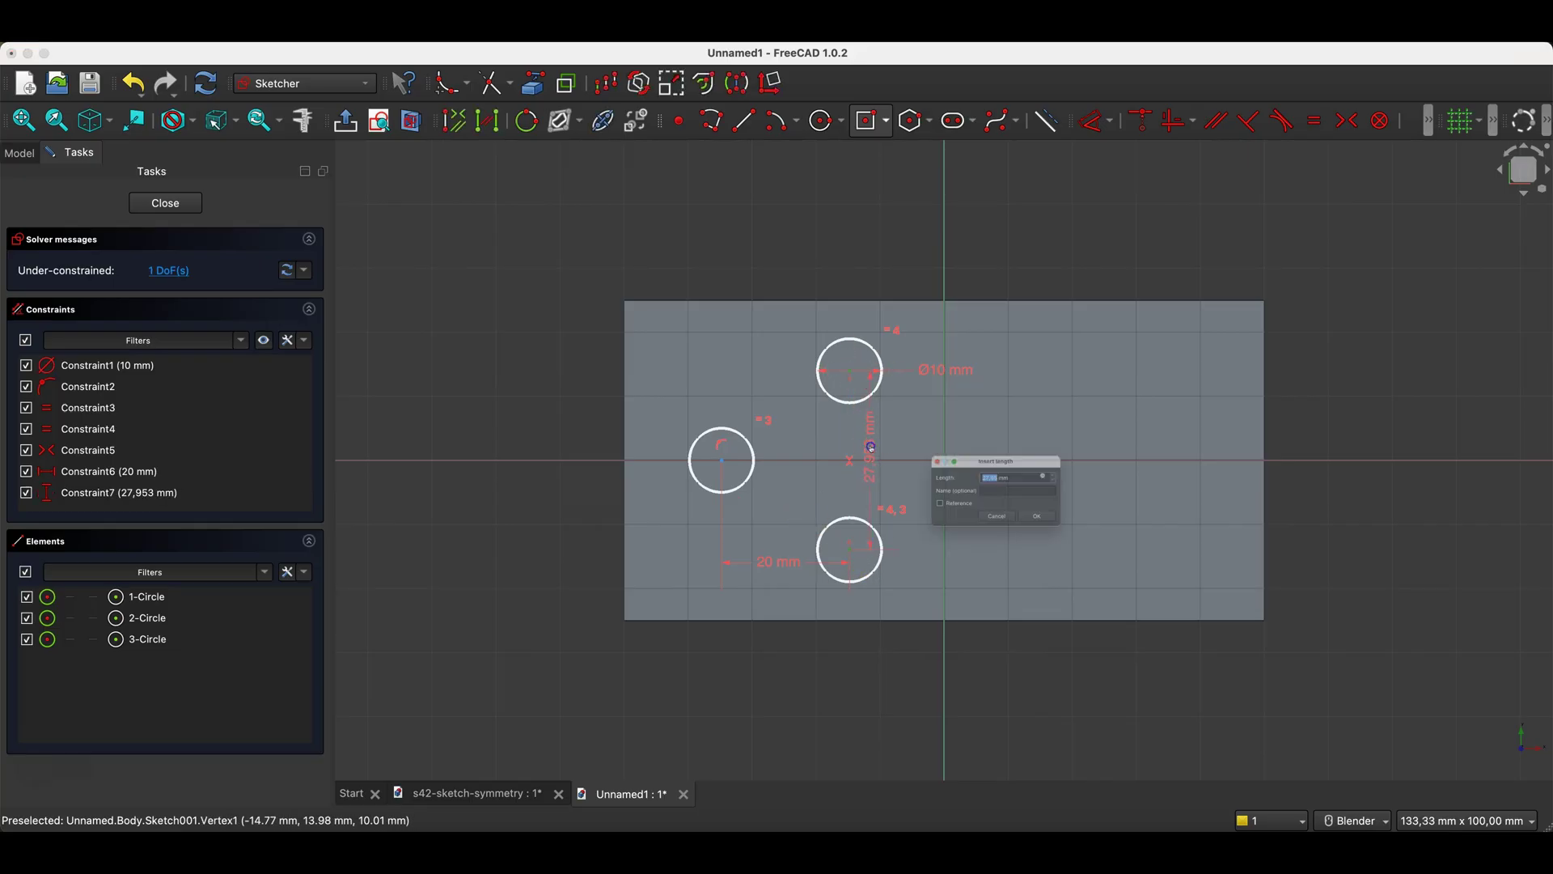
text(30)
key(Return)
Set the left circle's centre 35 mm from the vertical axis.
click(721, 460)
key(d)
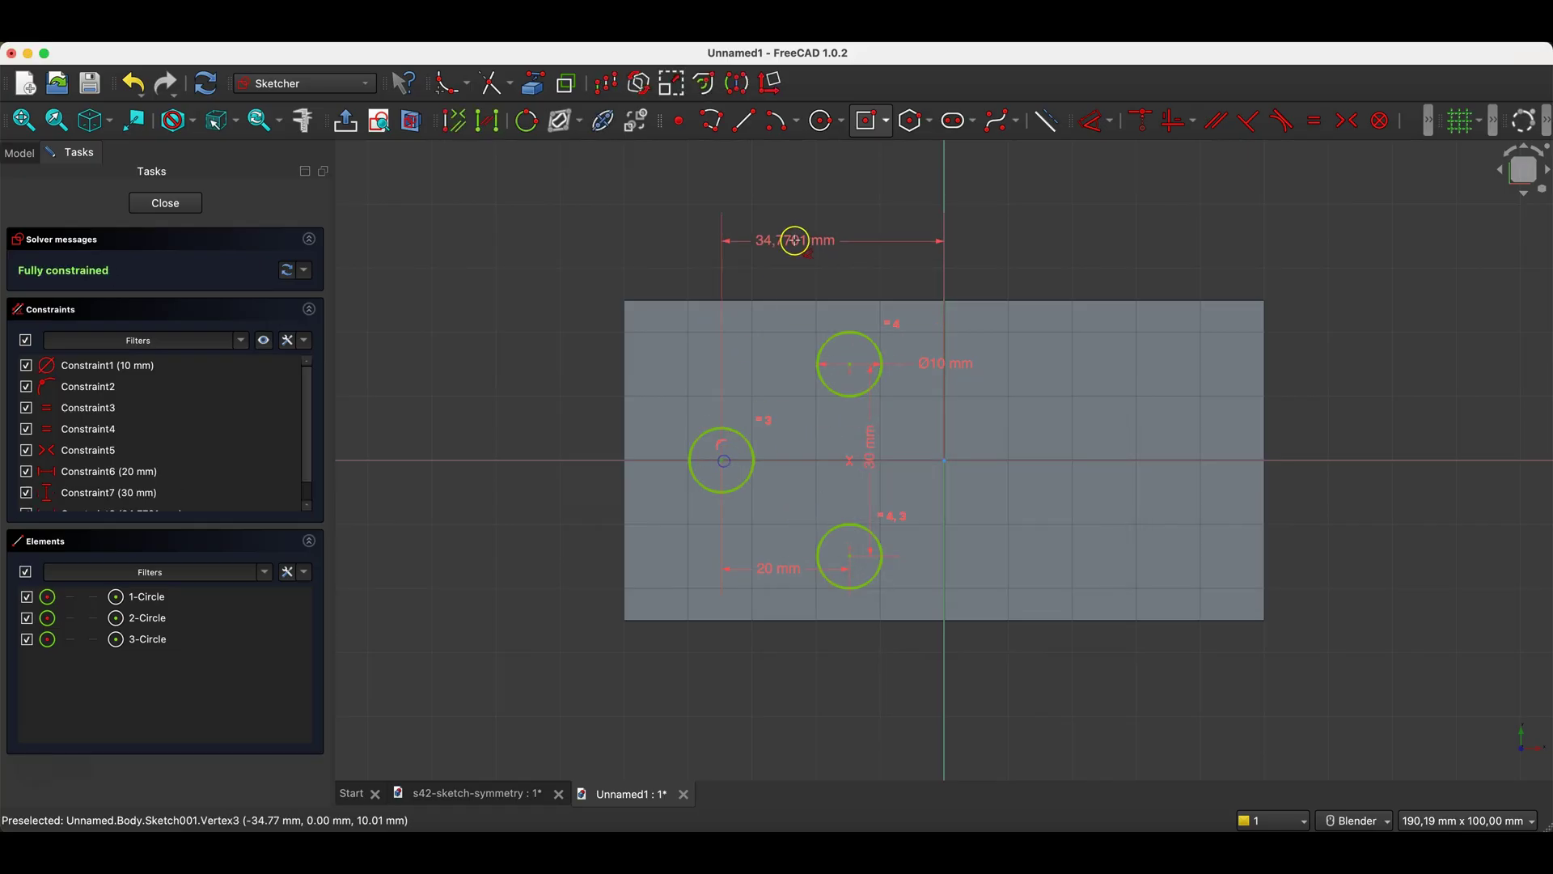
click(799, 237)
text(35)
key(Return)
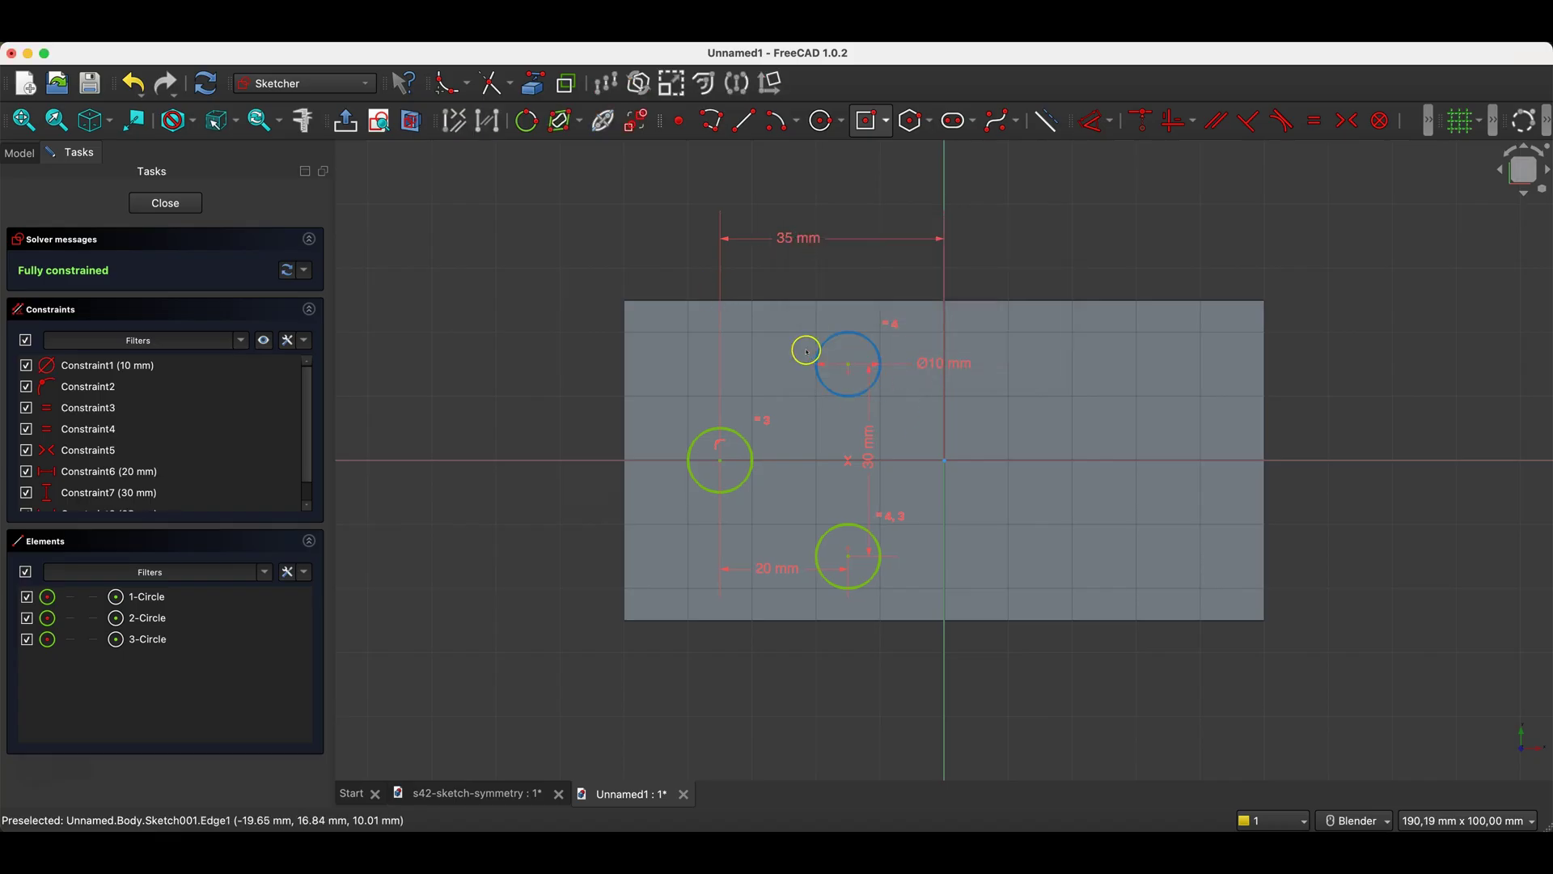
Pocket the circle sketch with type Through all to cut three holes in the plate.
click(166, 202)
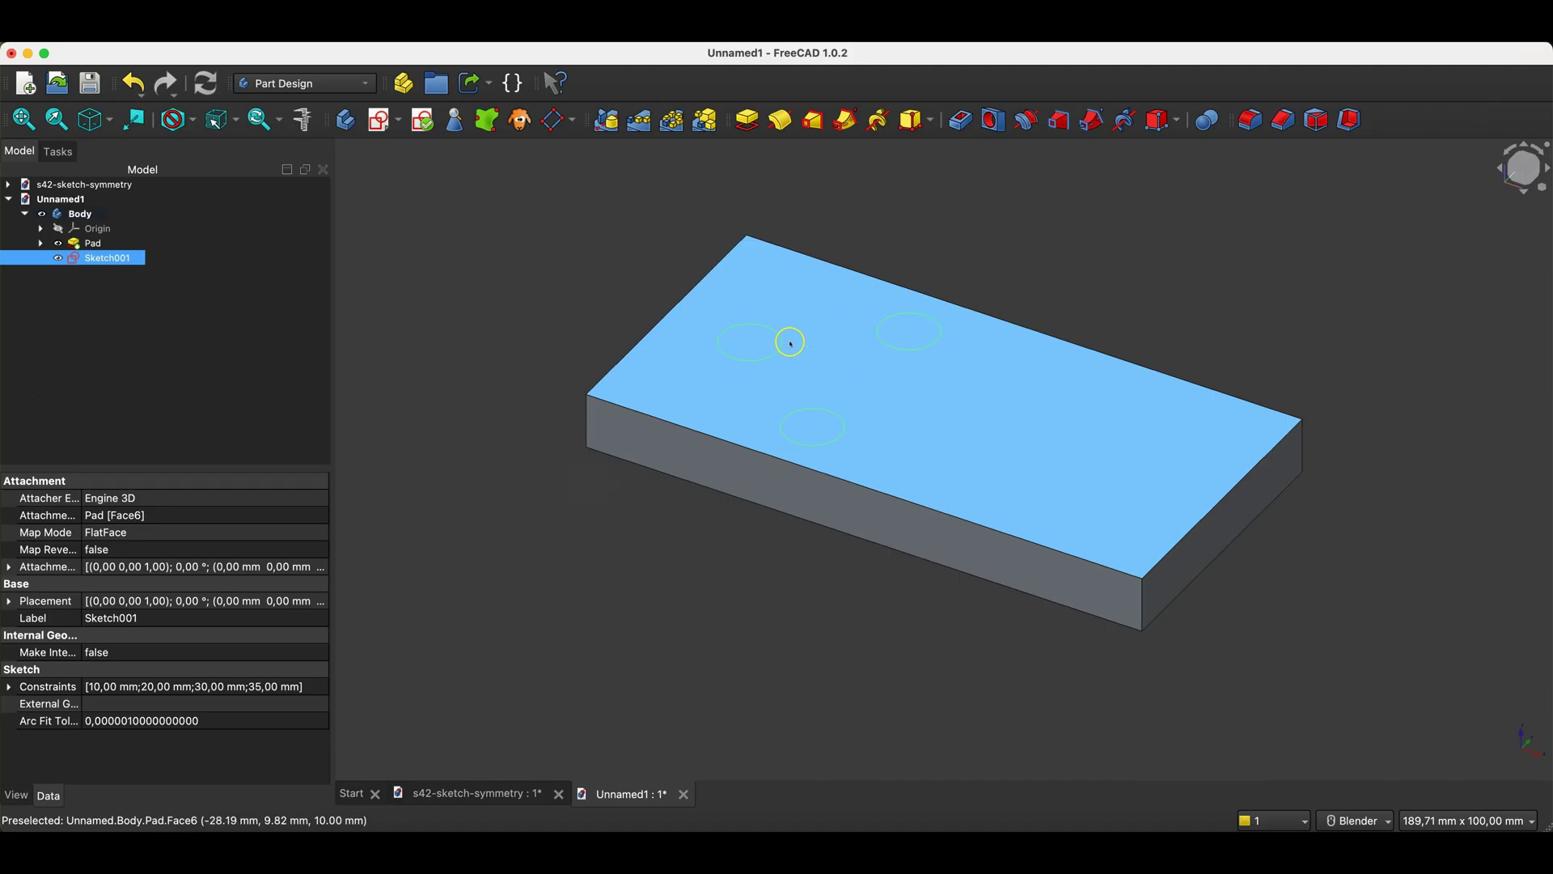
click(960, 119)
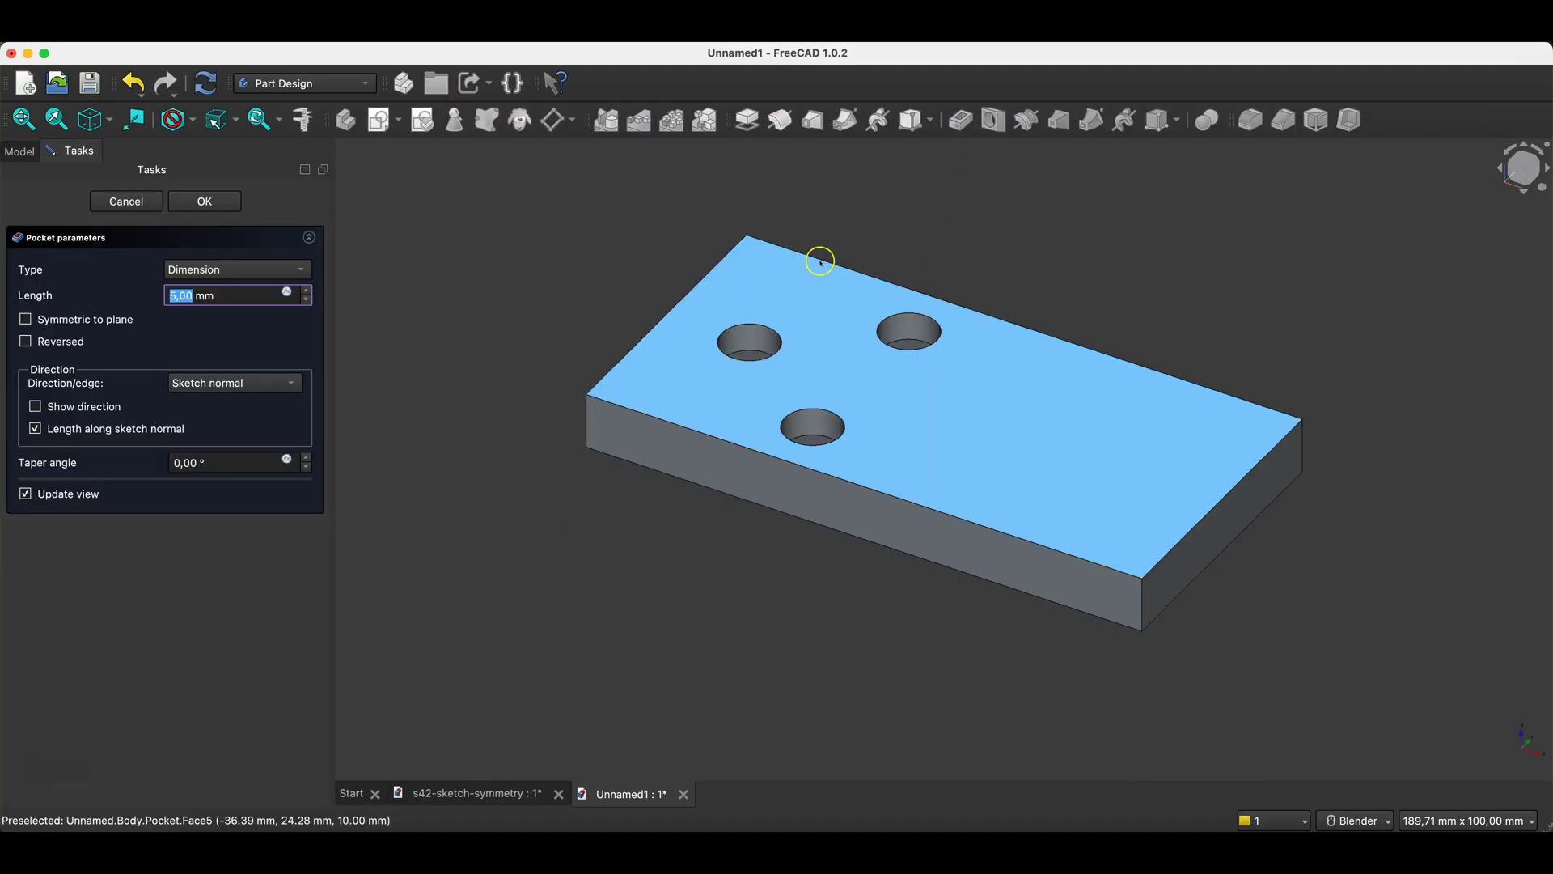
middle_drag(878, 273, 833, 254)
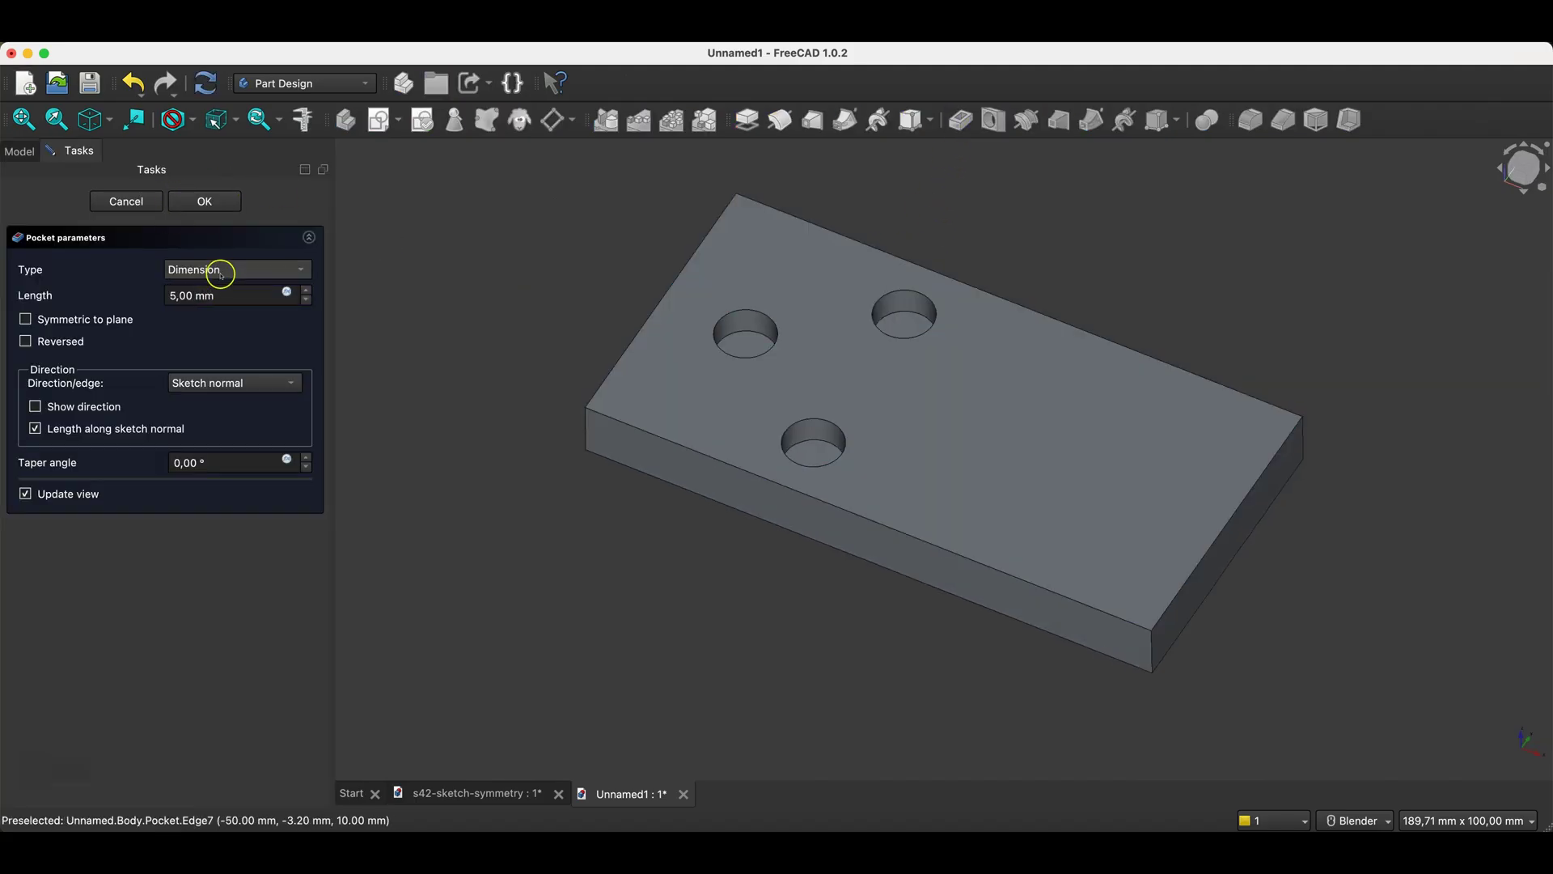
click(215, 270)
click(215, 290)
click(188, 200)
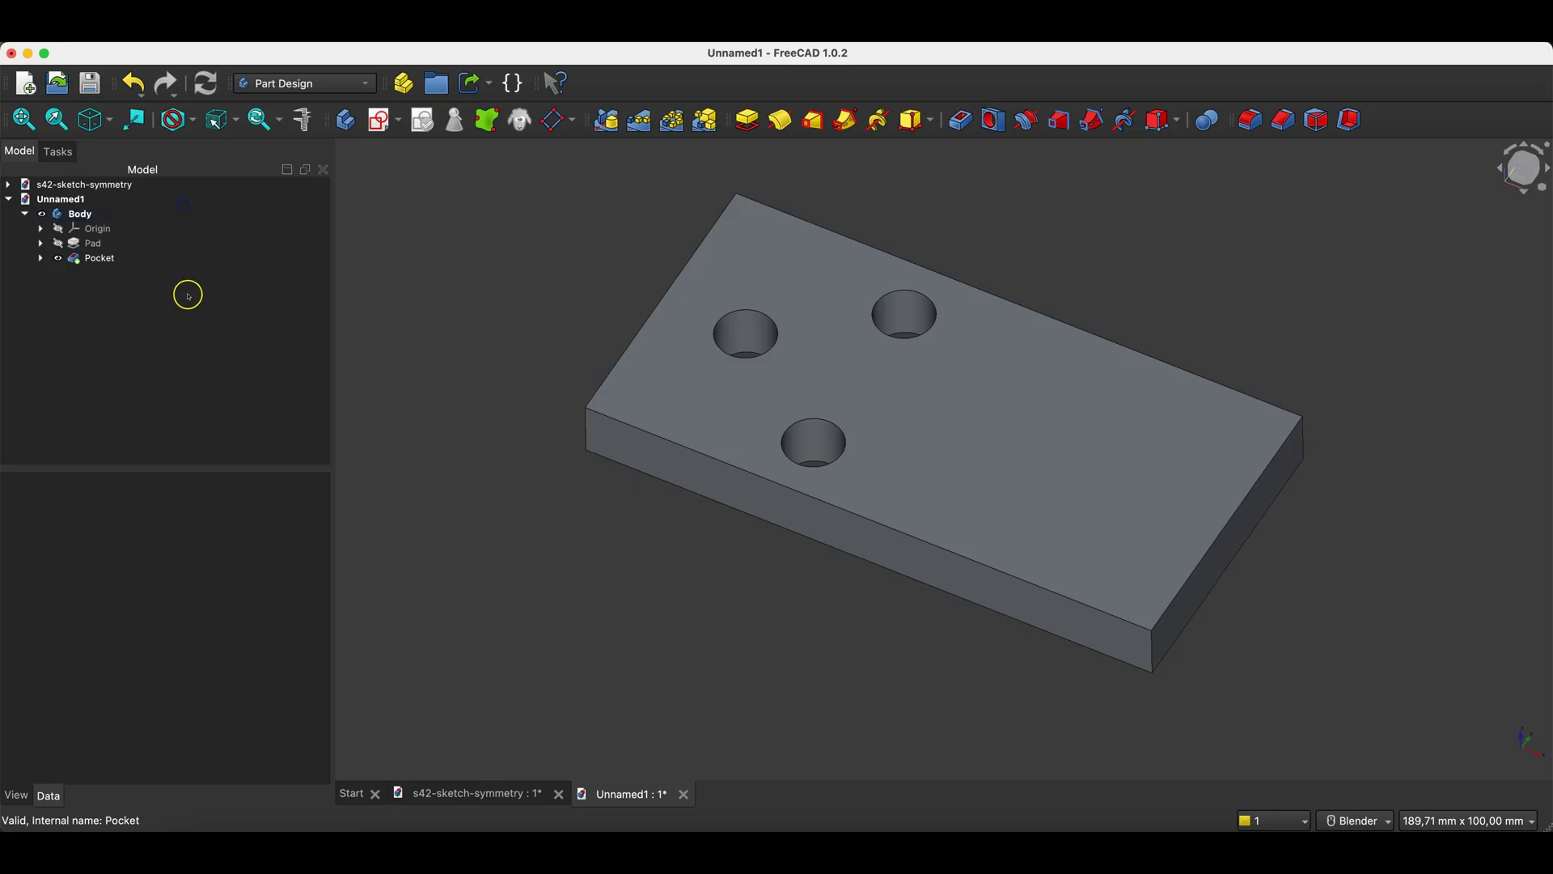
Create a Mirrored feature of the Pocket about the Base YZ plane, giving six holes.
click(116, 259)
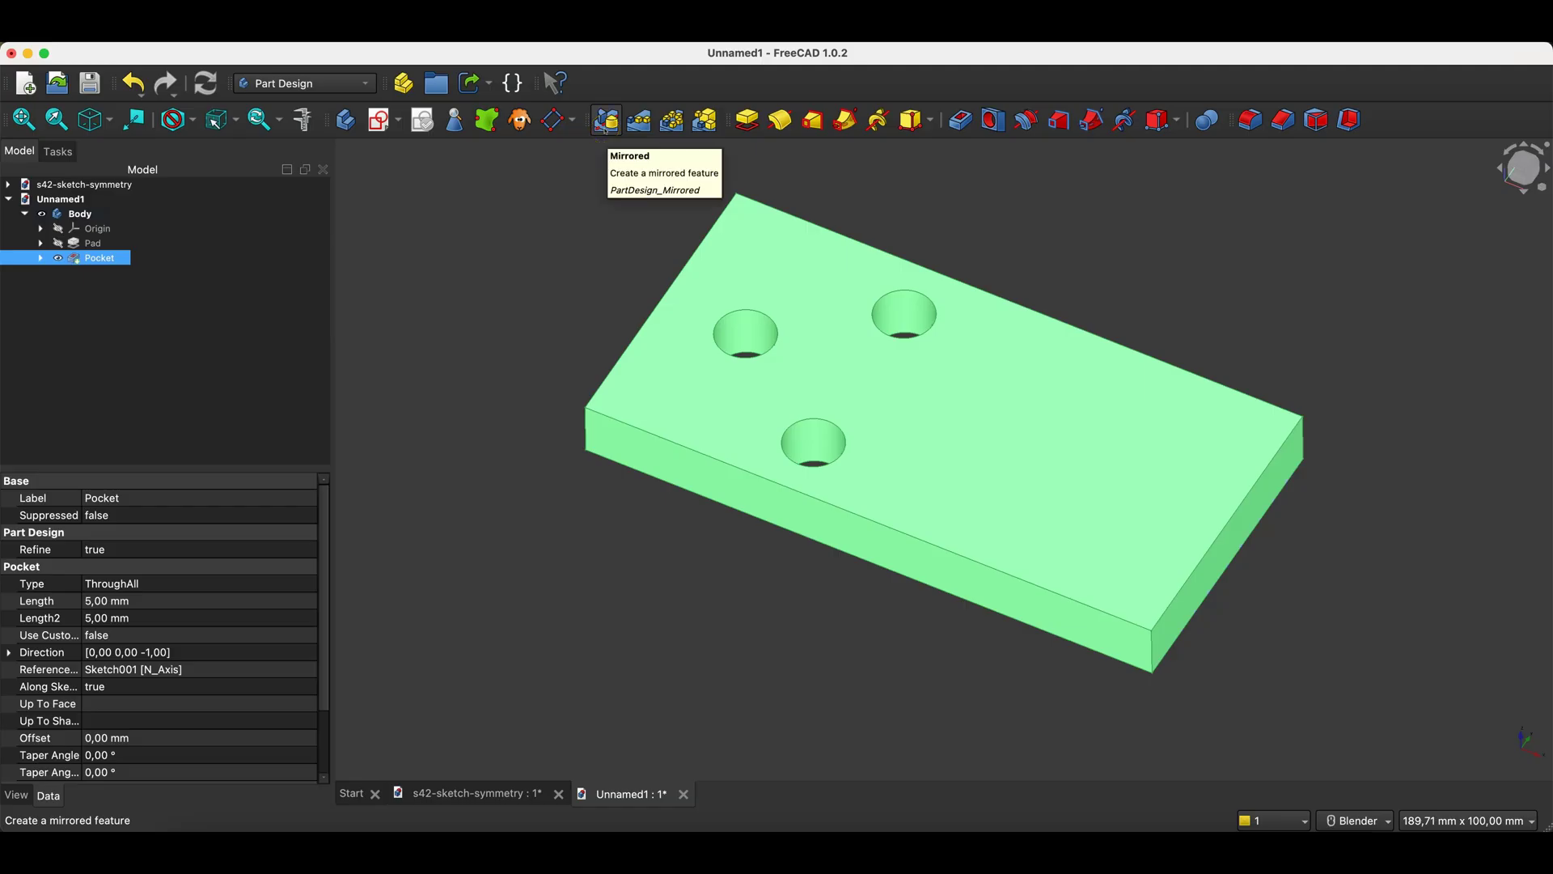
click(606, 120)
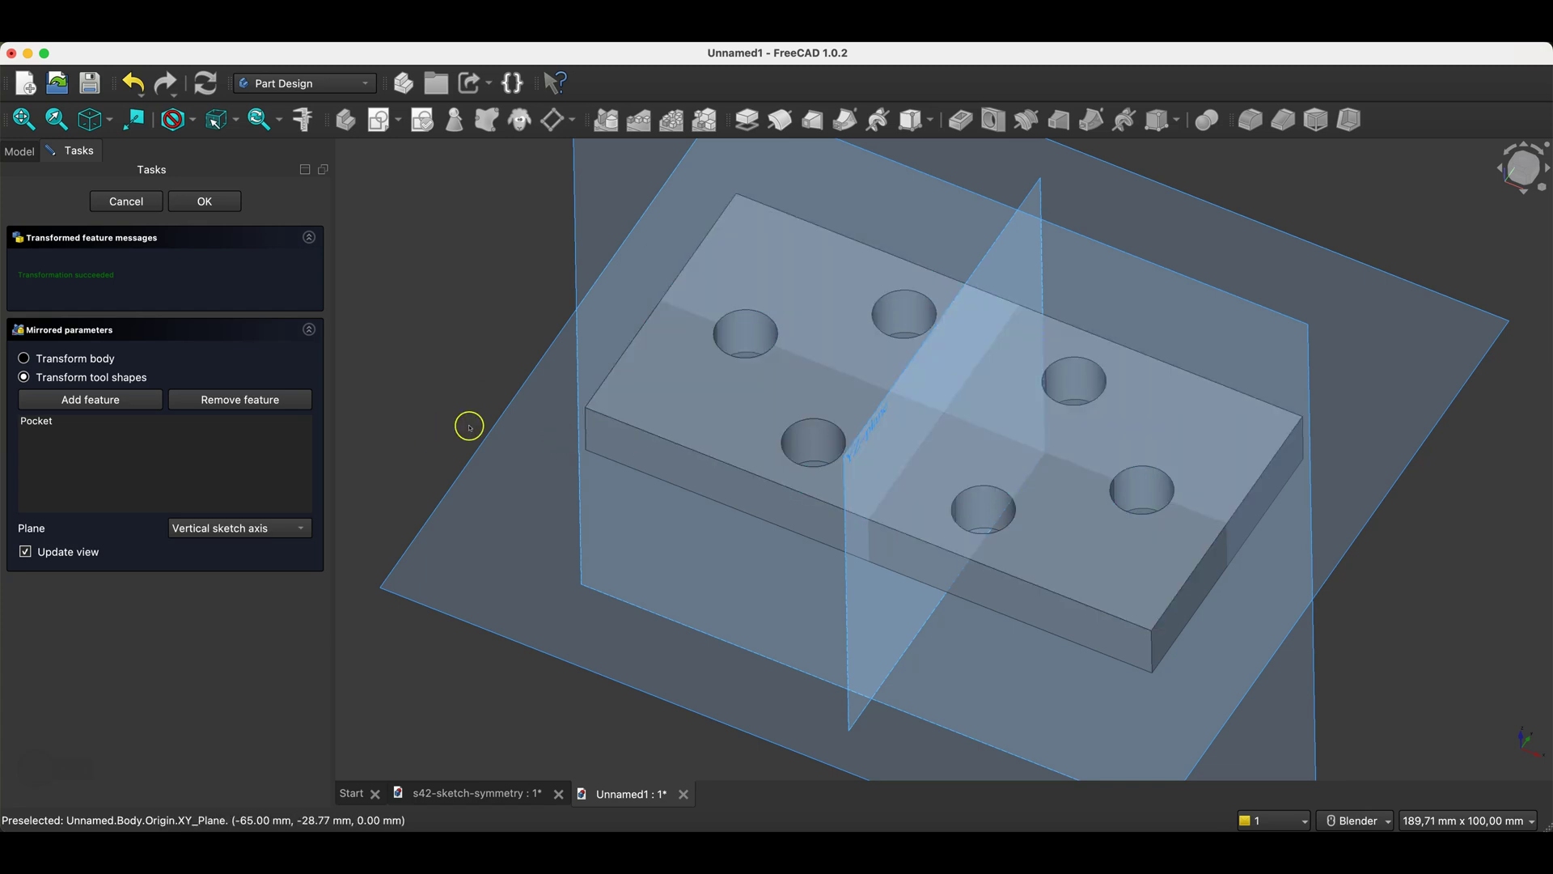
click(264, 532)
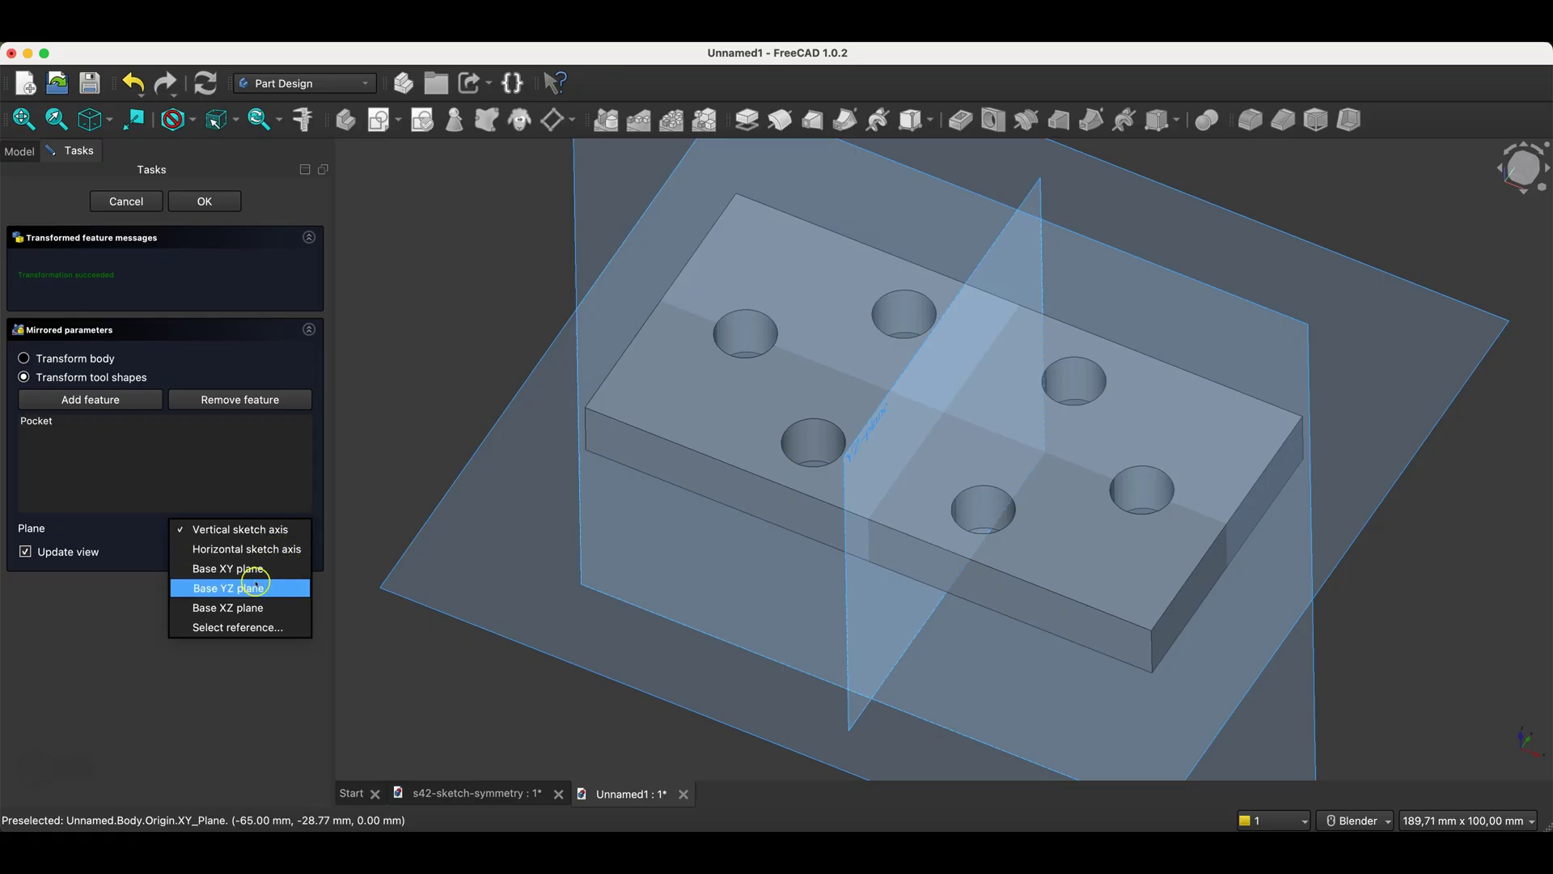
click(228, 588)
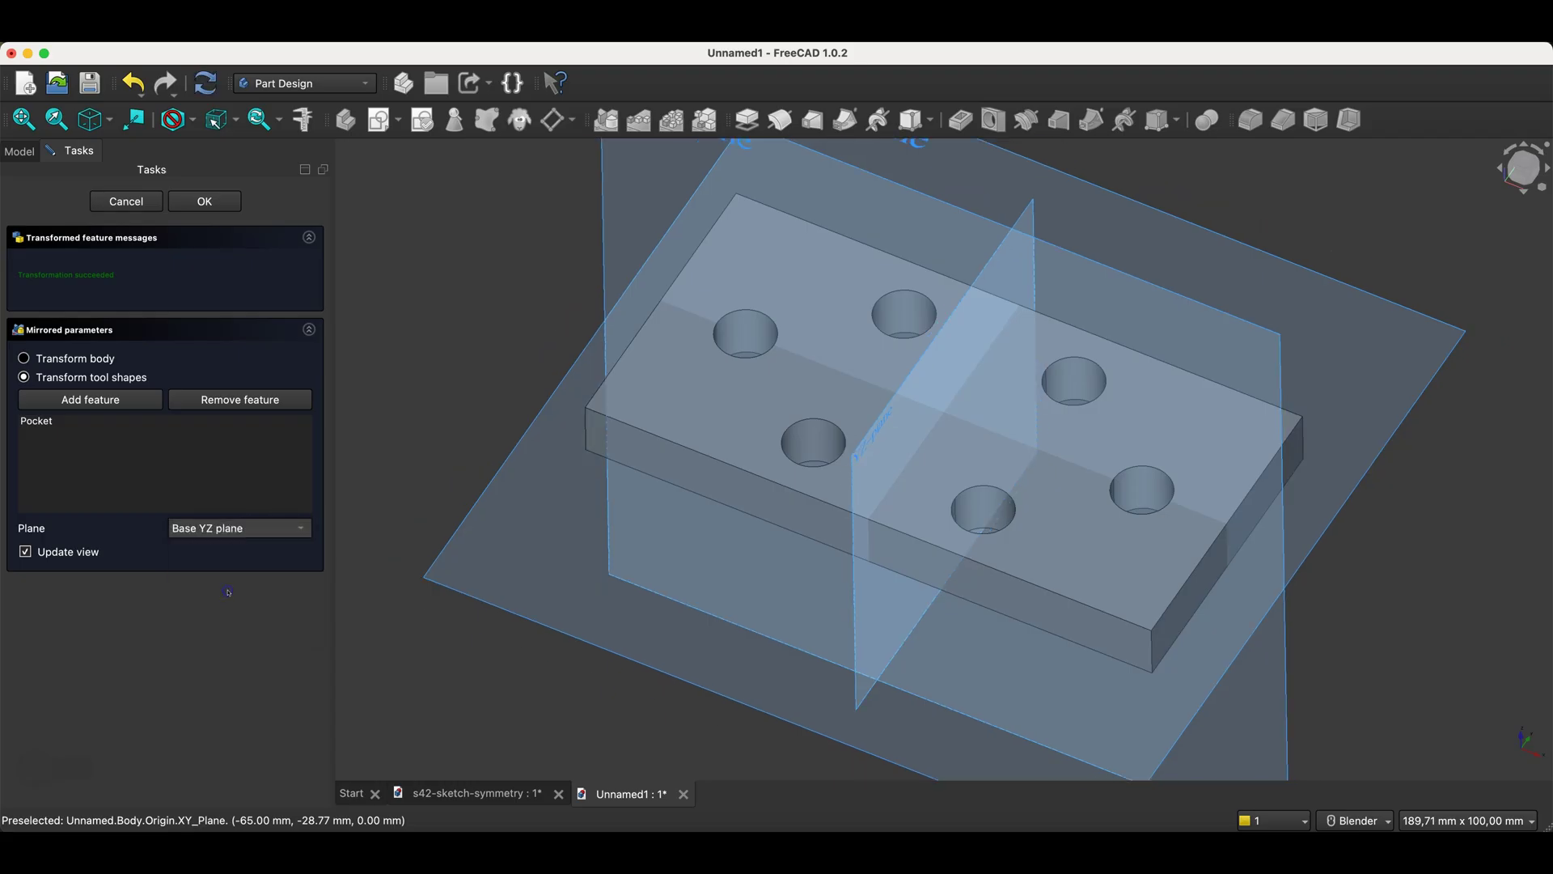
click(230, 209)
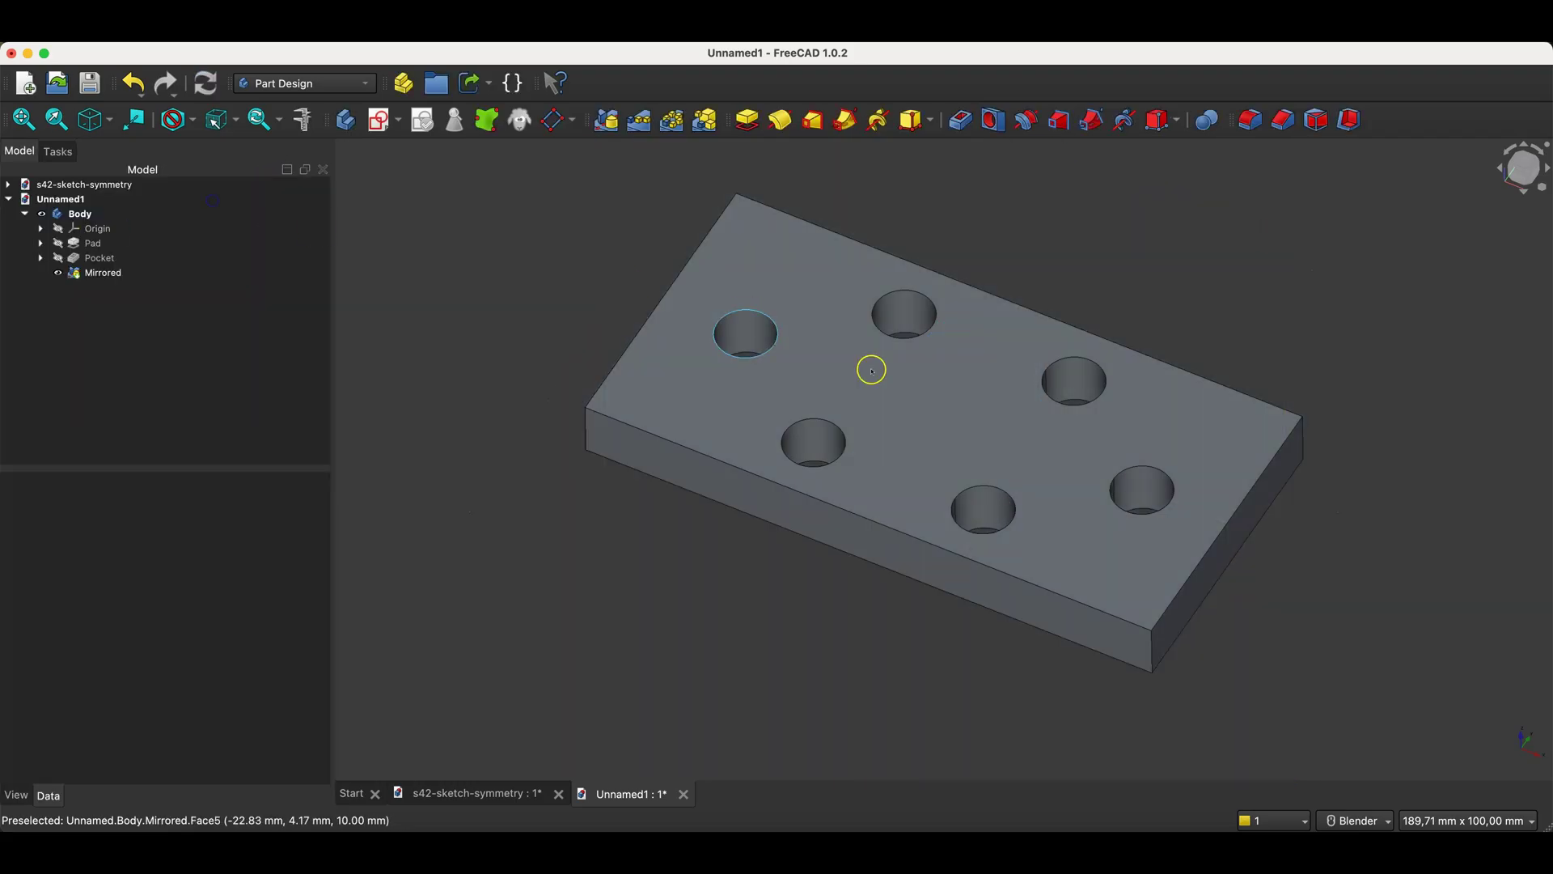
middle_drag(905, 399, 794, 361)
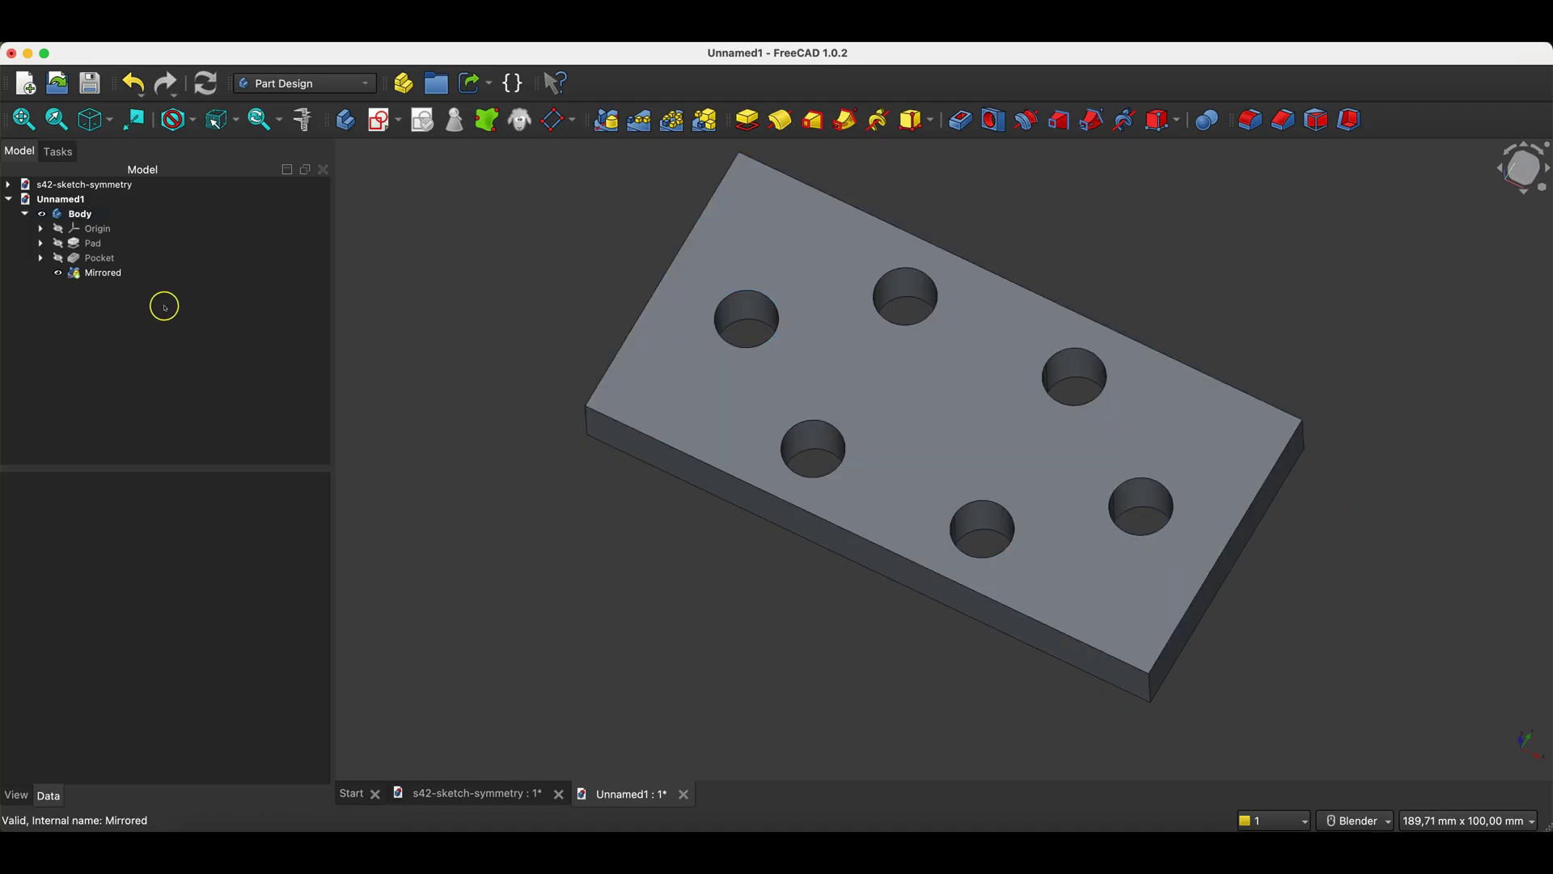
Reopen Sketch001 under Pocket and change the circle diameter from 10 to 5 mm.
click(40, 257)
click(113, 272)
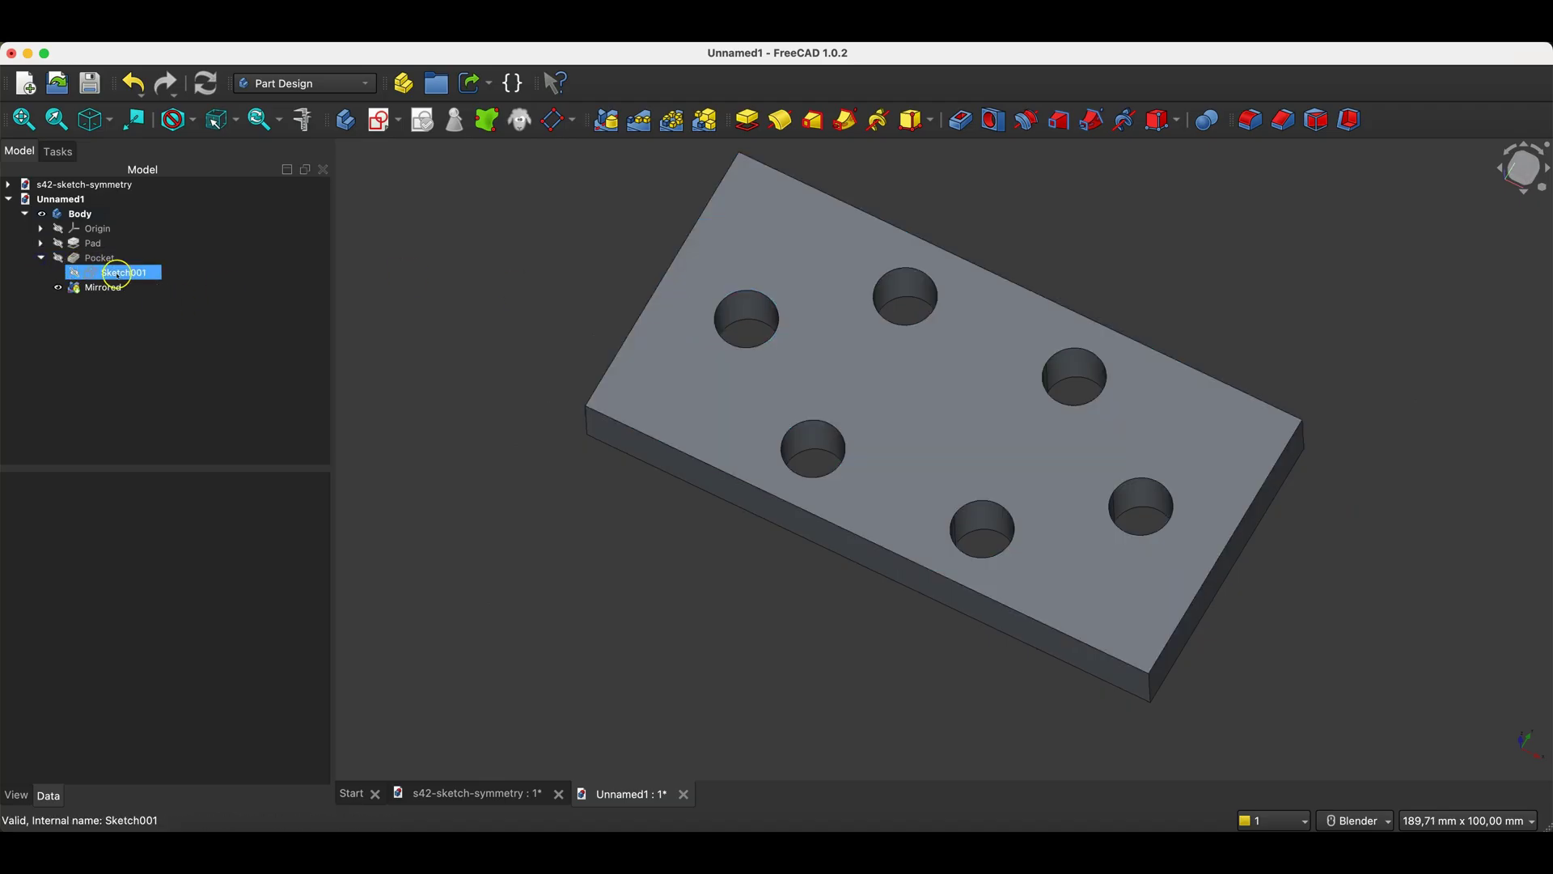
double_click(116, 275)
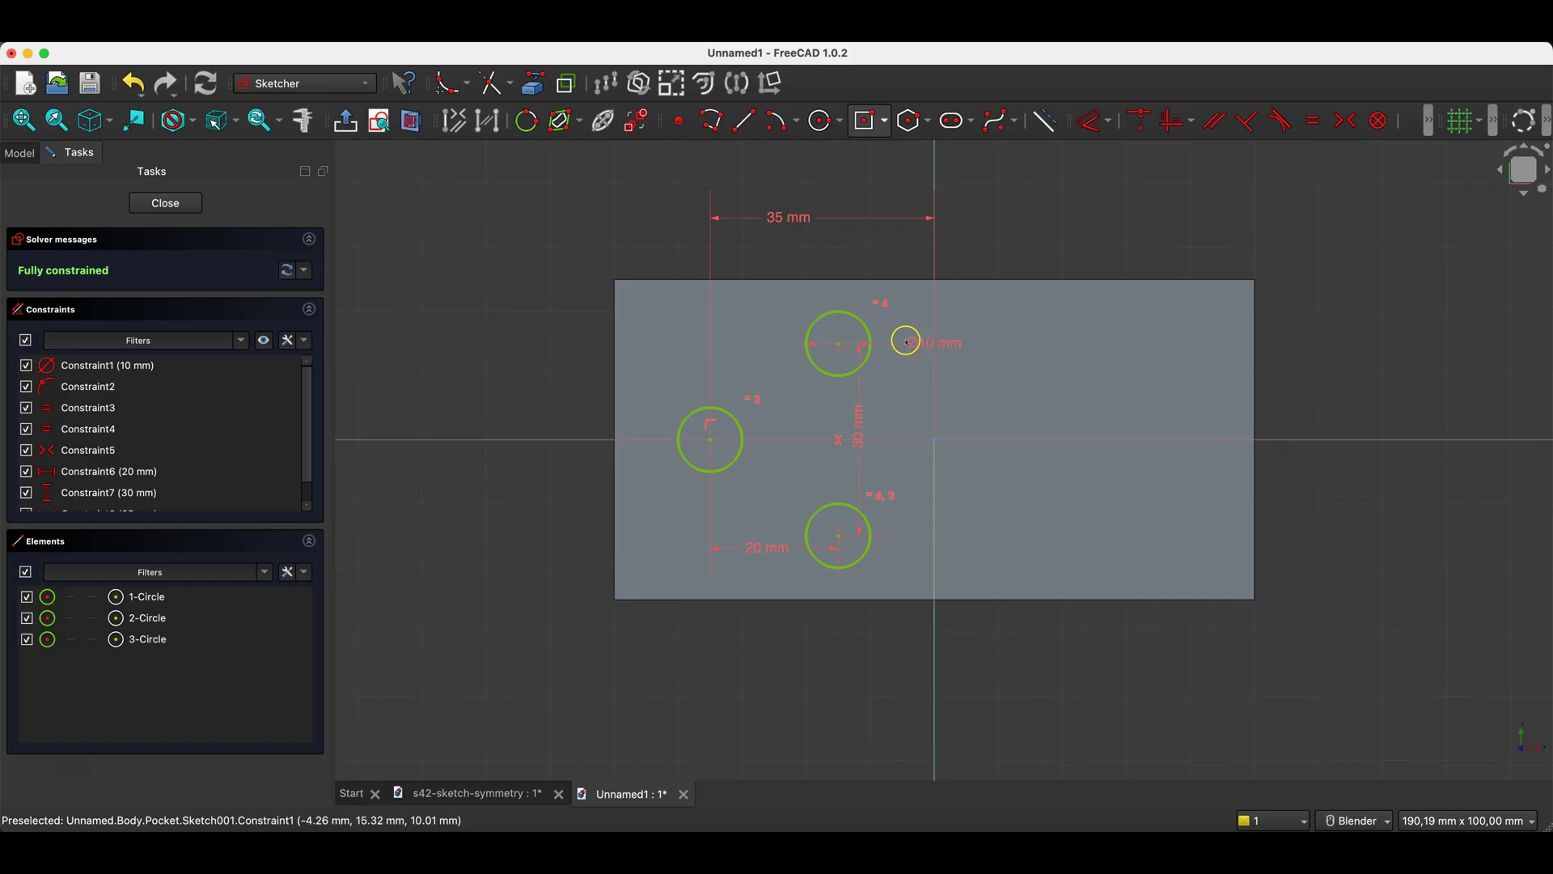
double_click(921, 343)
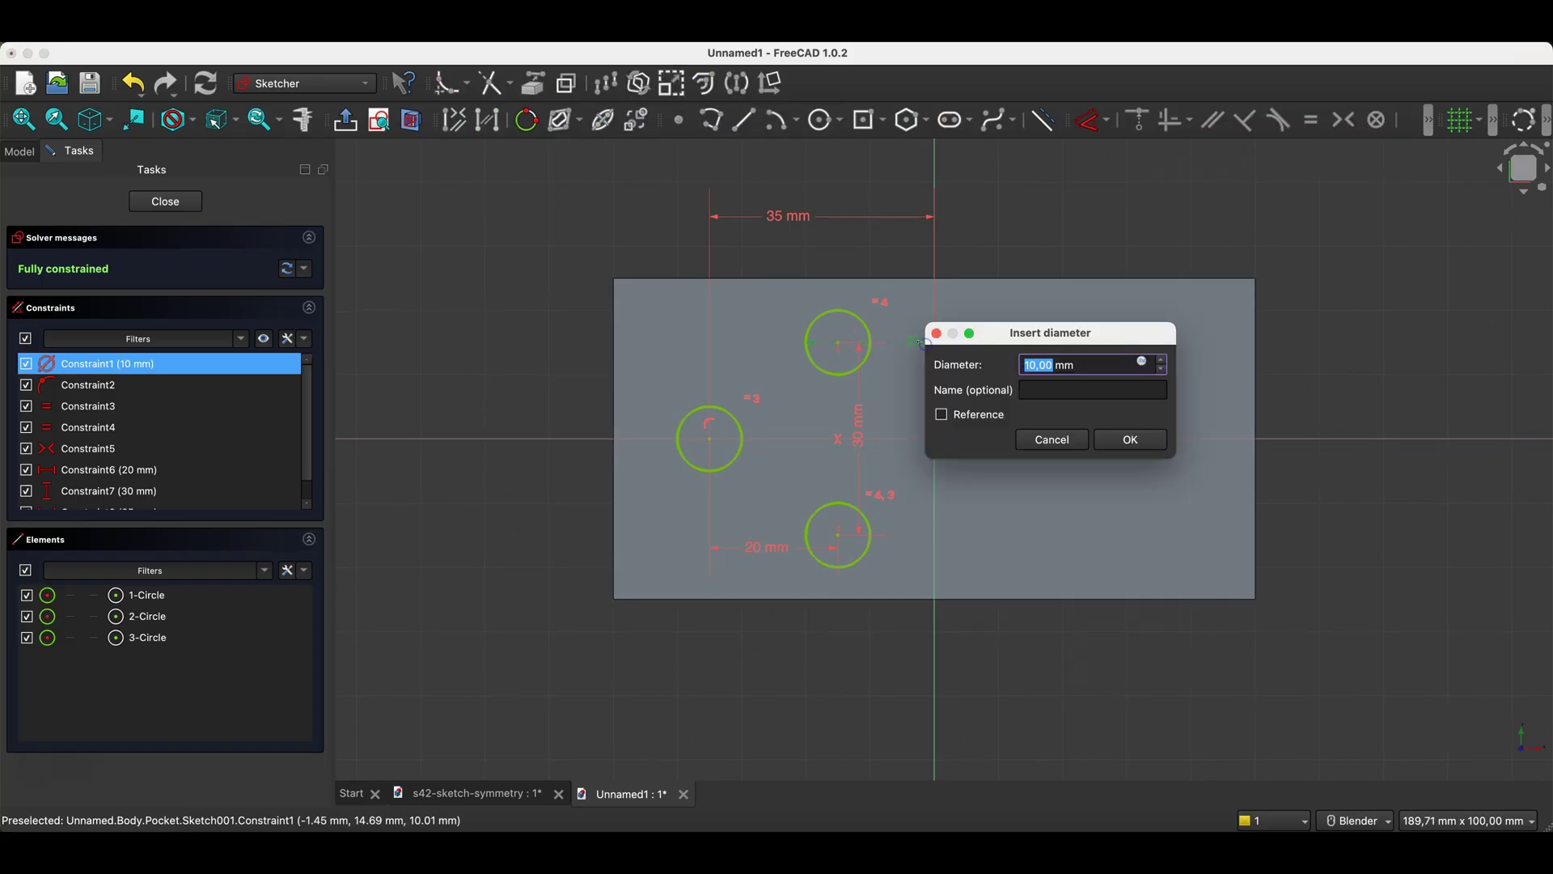
text(5)
key(Return)
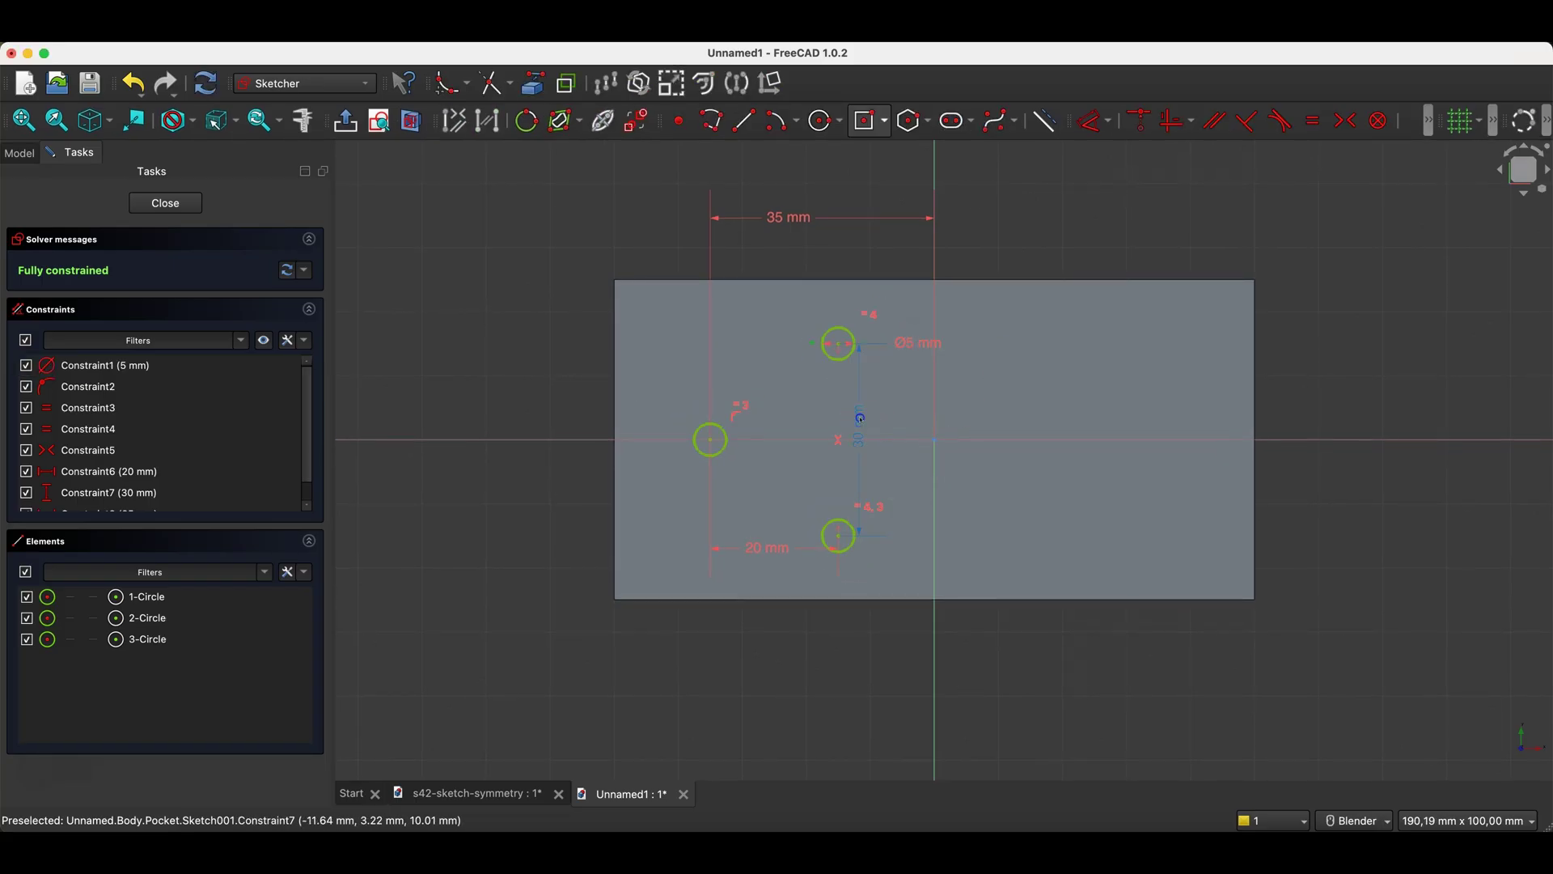
Set the vertical hole spacing to 15 mm and the horizontal offset to 25 mm, then close the sketch.
double_click(860, 418)
text(15)
key(Return)
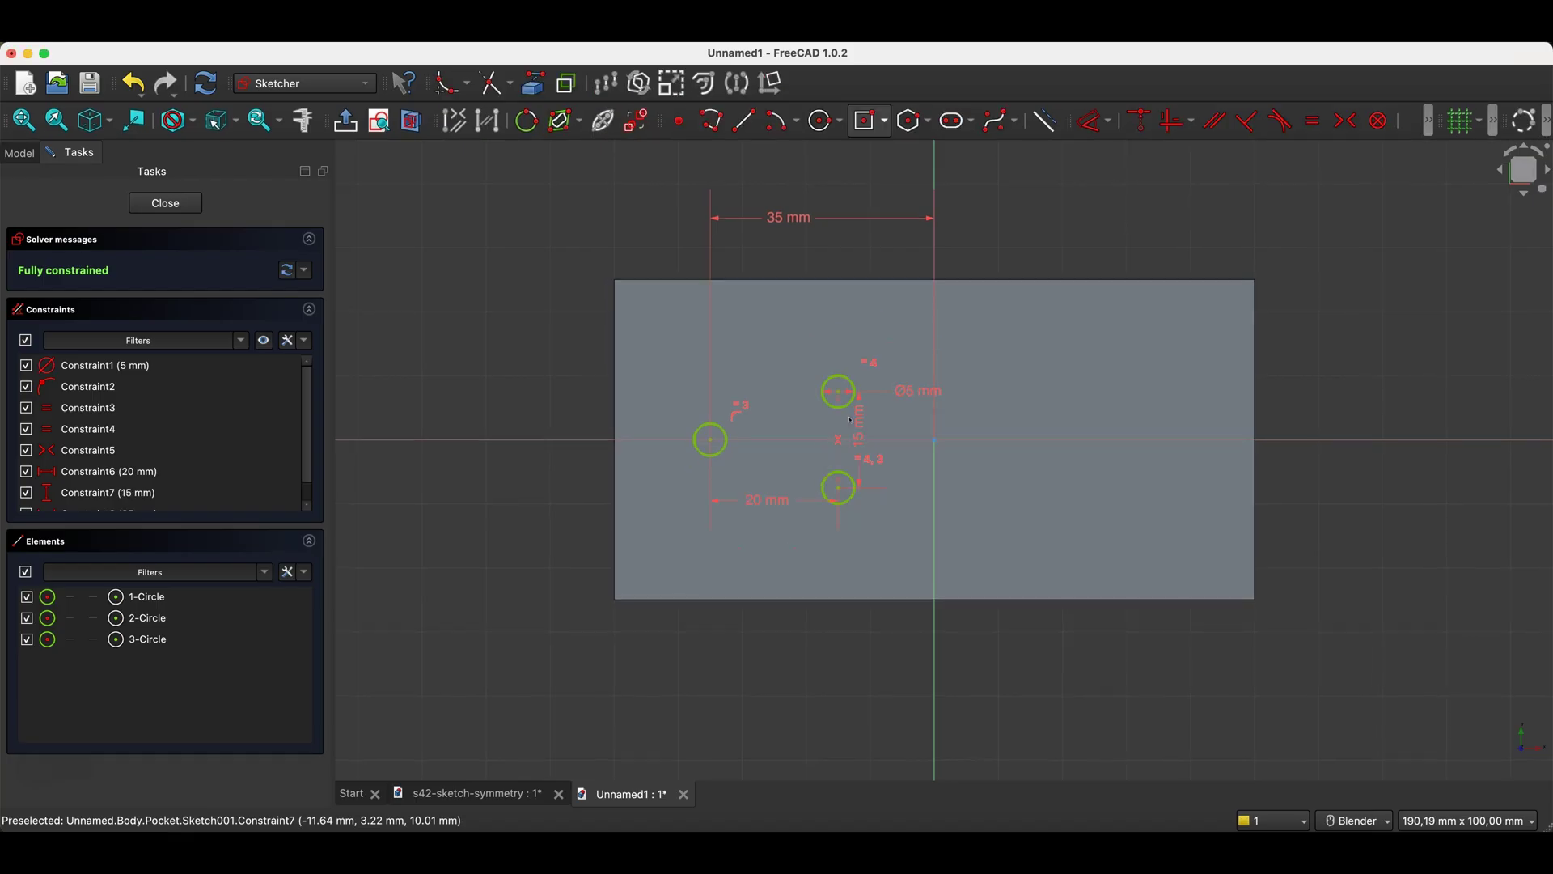
double_click(764, 217)
text(10)
key(Return)
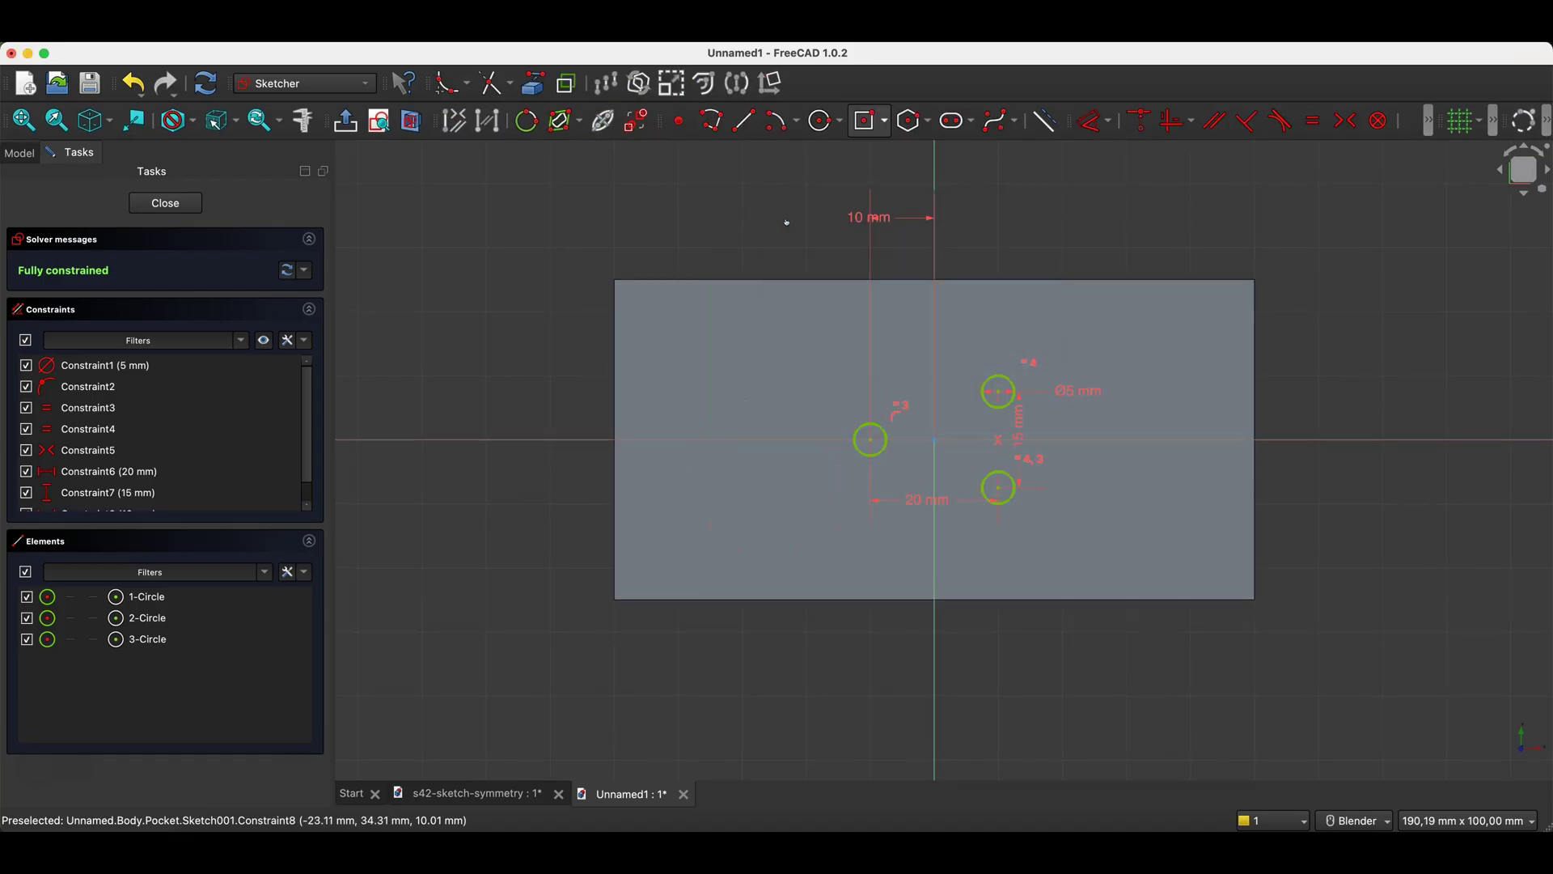
double_click(886, 222)
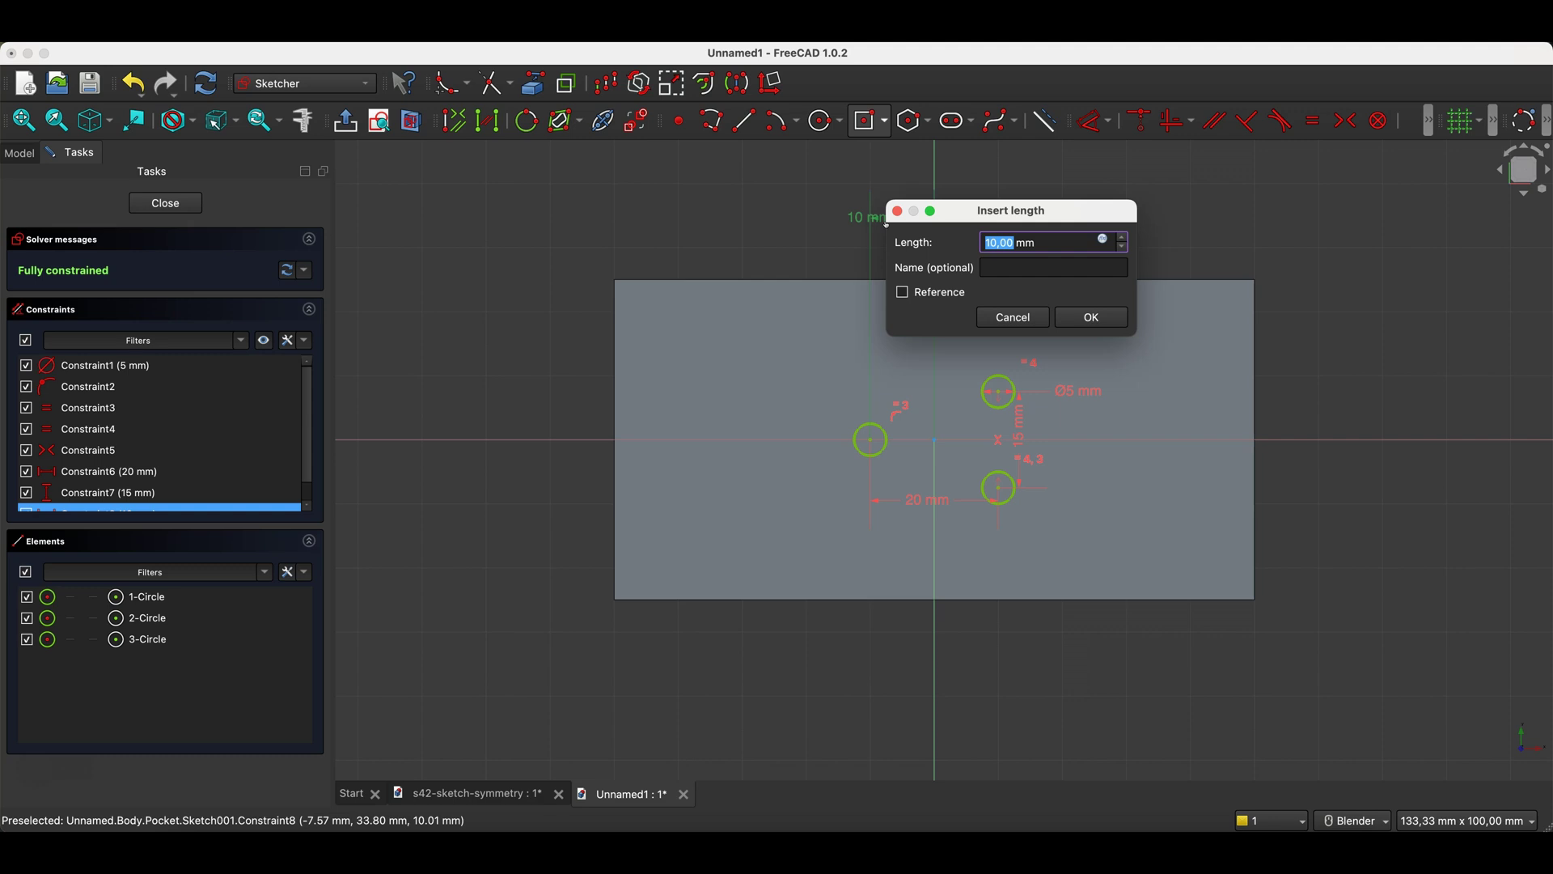
text(25)
key(Return)
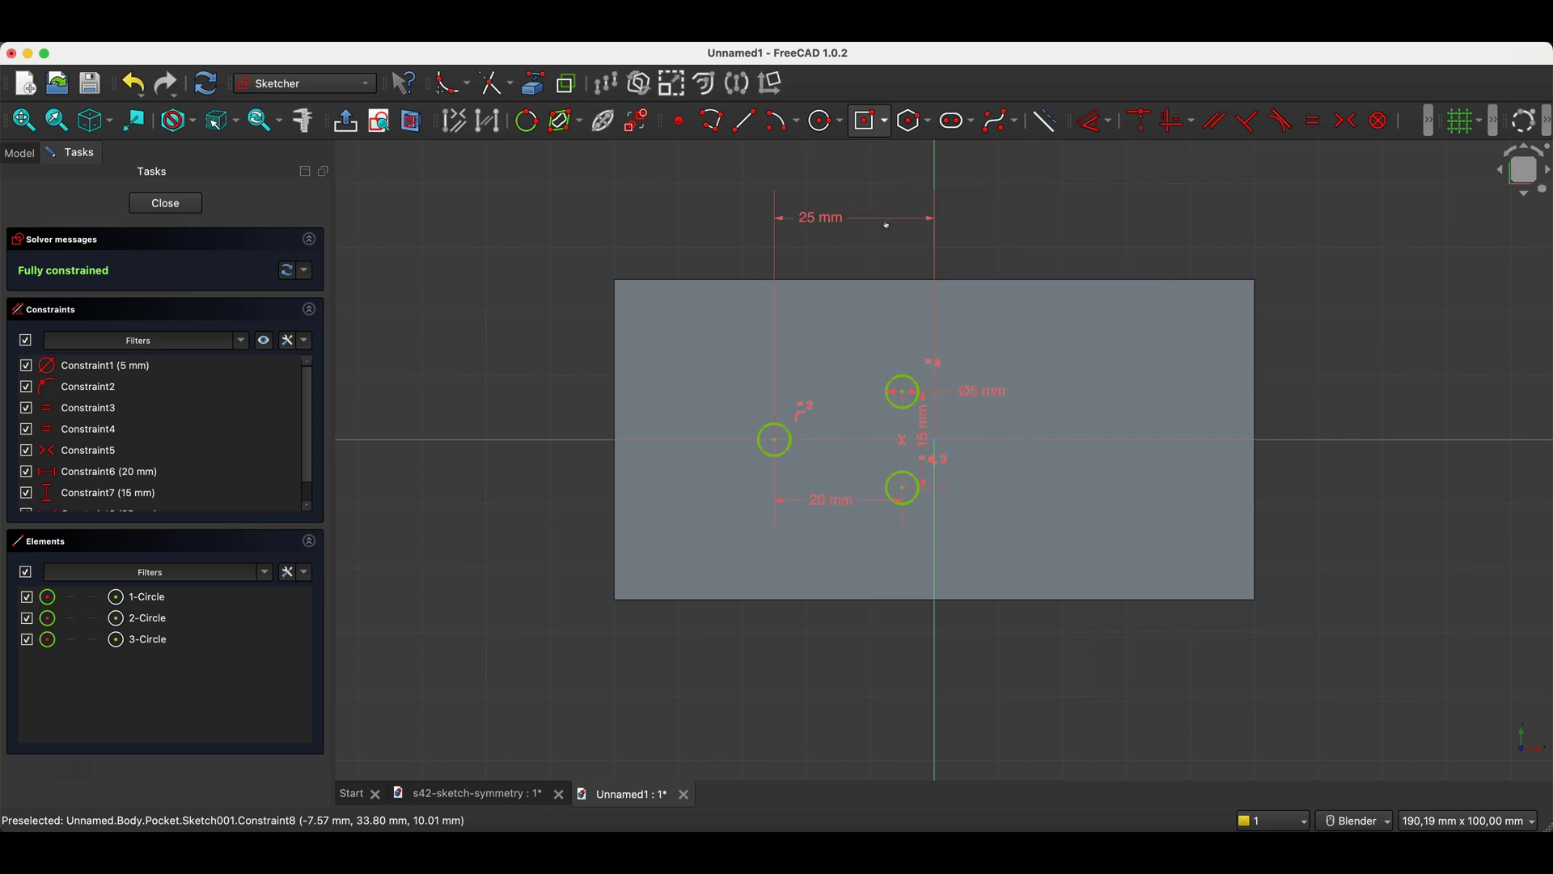
click(162, 203)
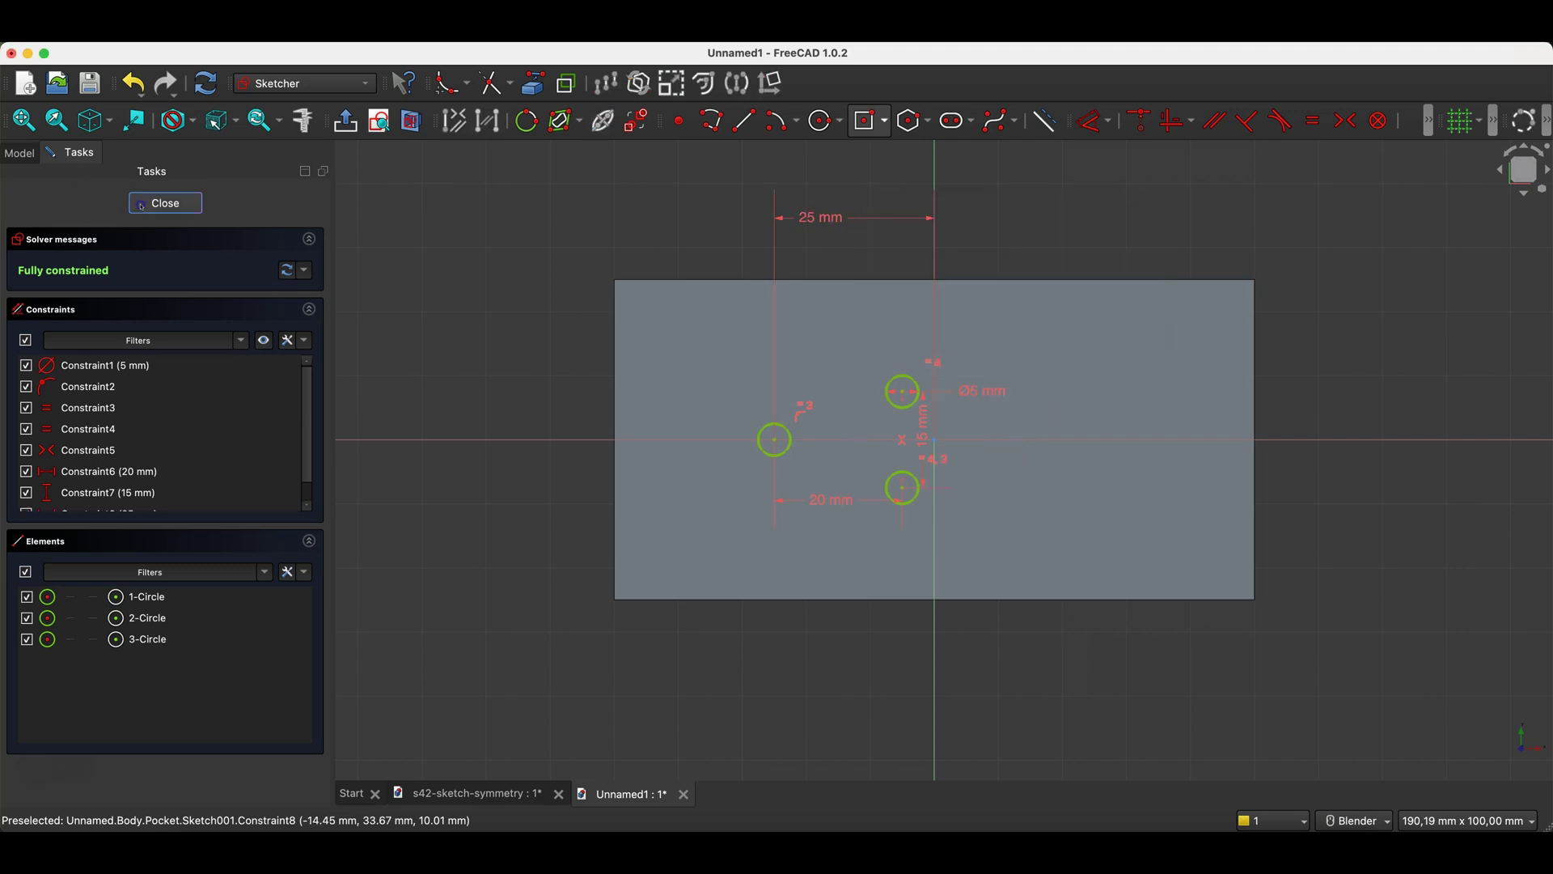